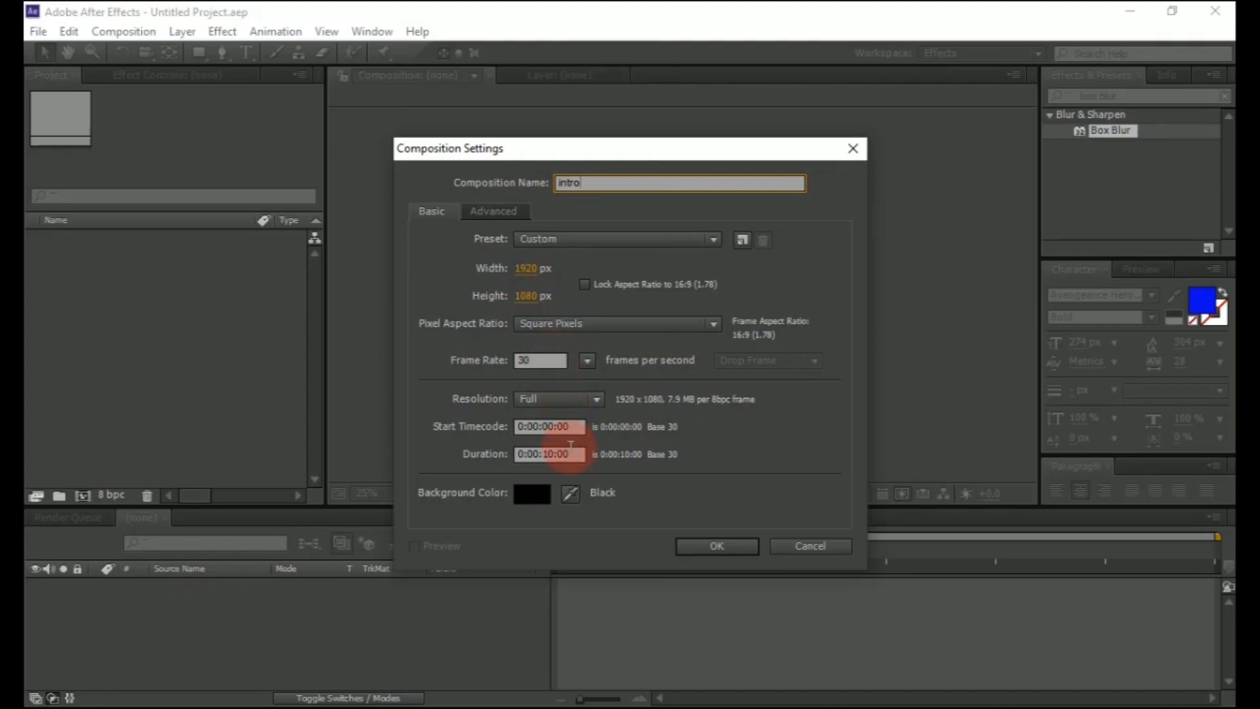
Create the intro composition and add a text layer reading EFFECTPARK
click(698, 547)
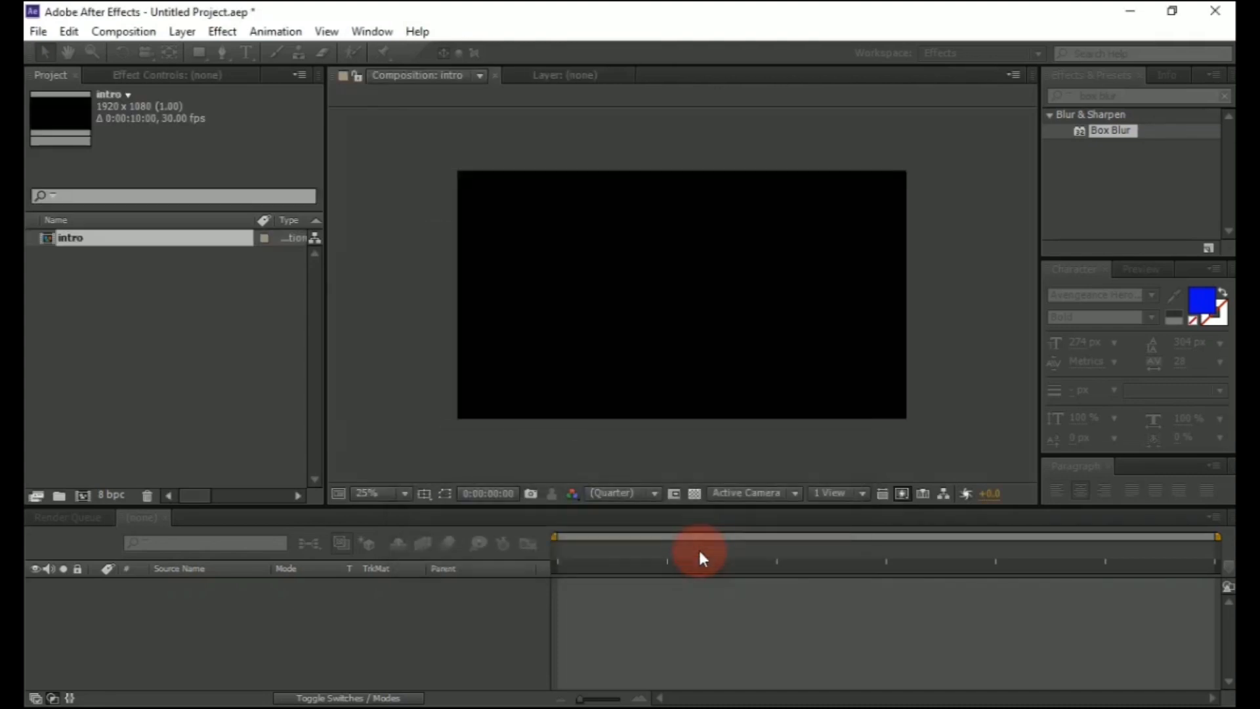
right_click(273, 604)
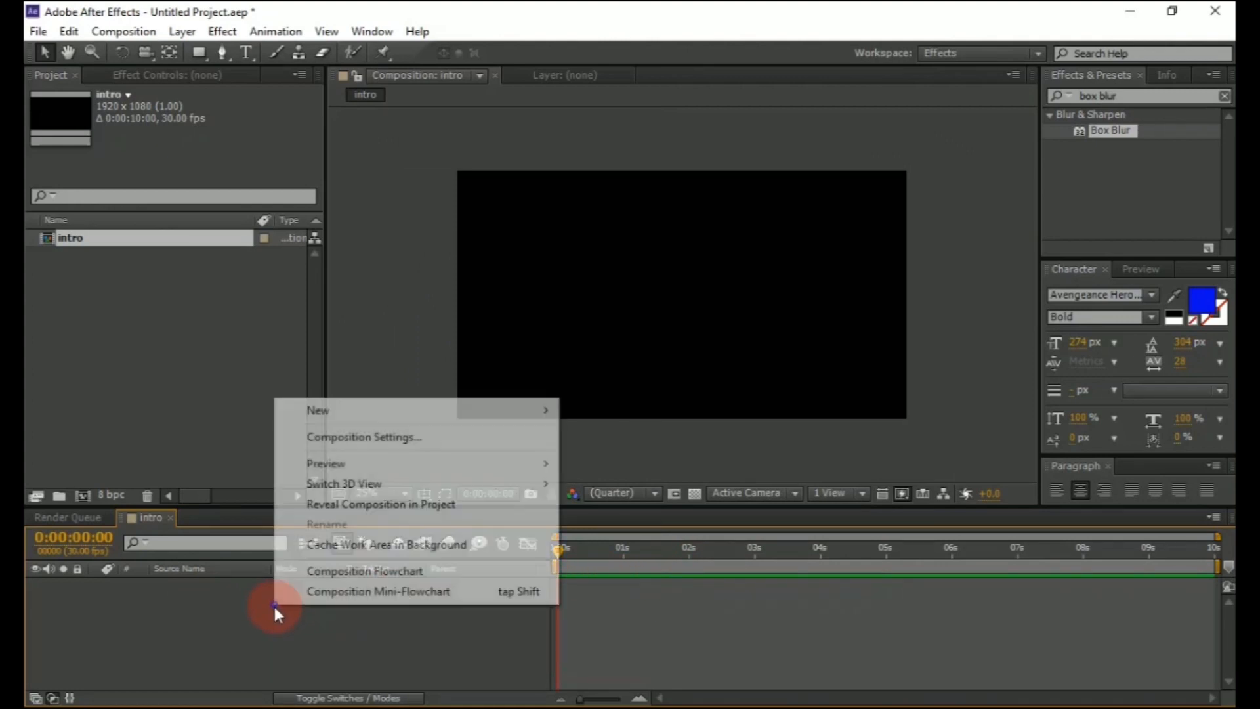
mouse_move(545, 420)
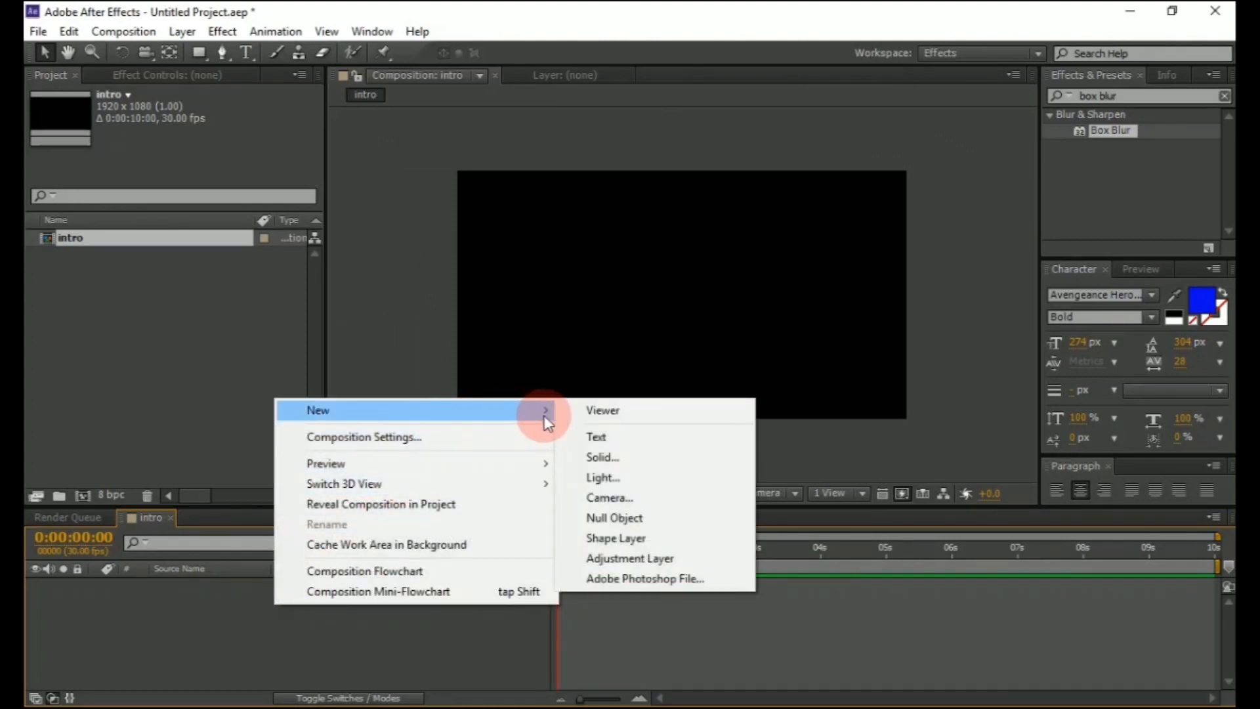
click(591, 436)
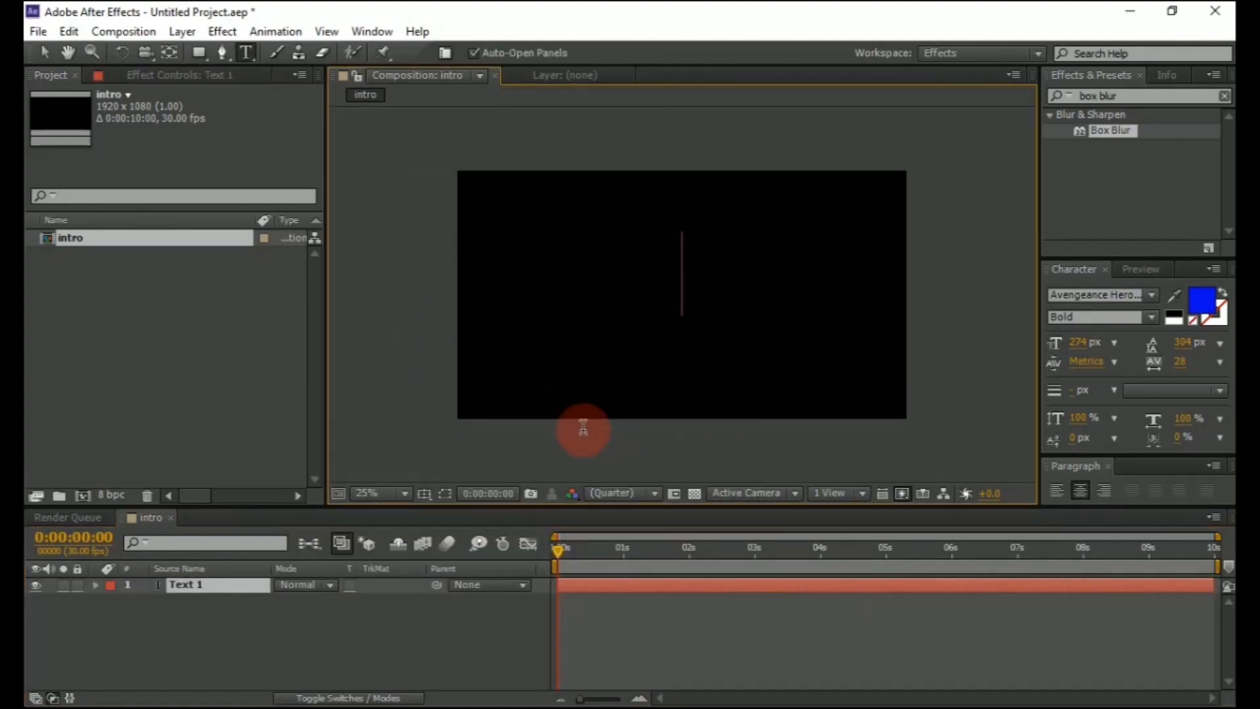
text(EFFE)
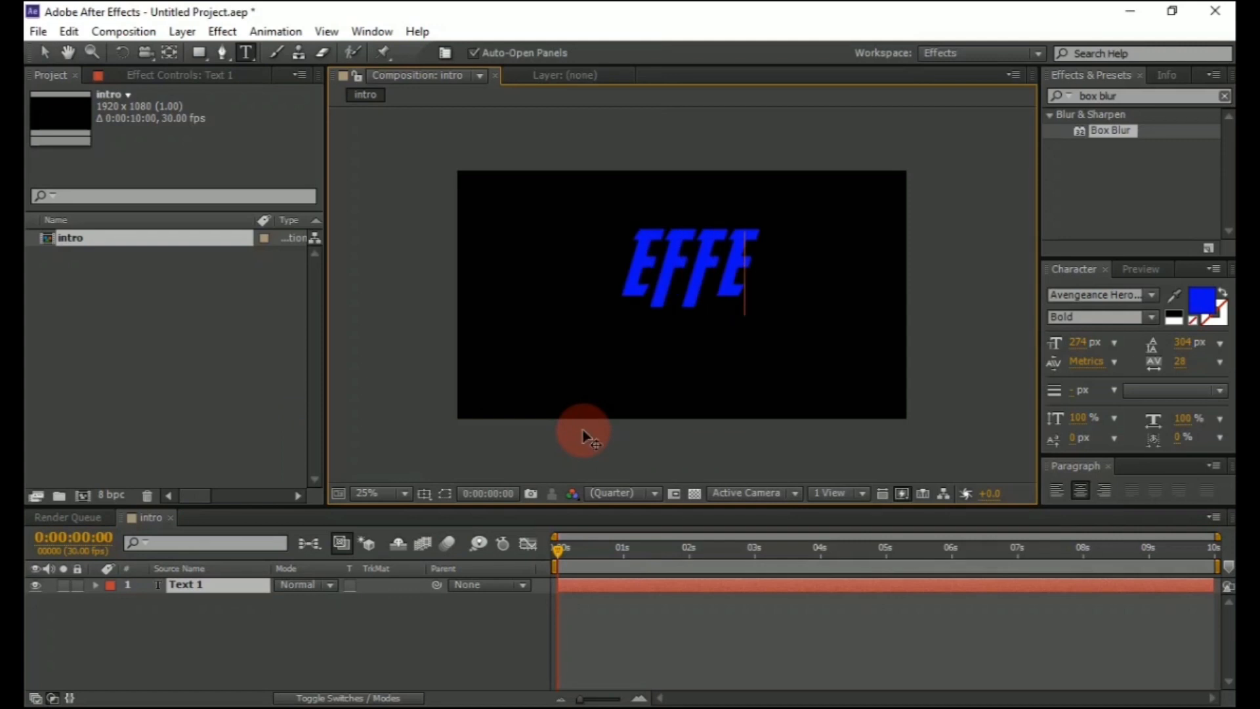
text(CT)
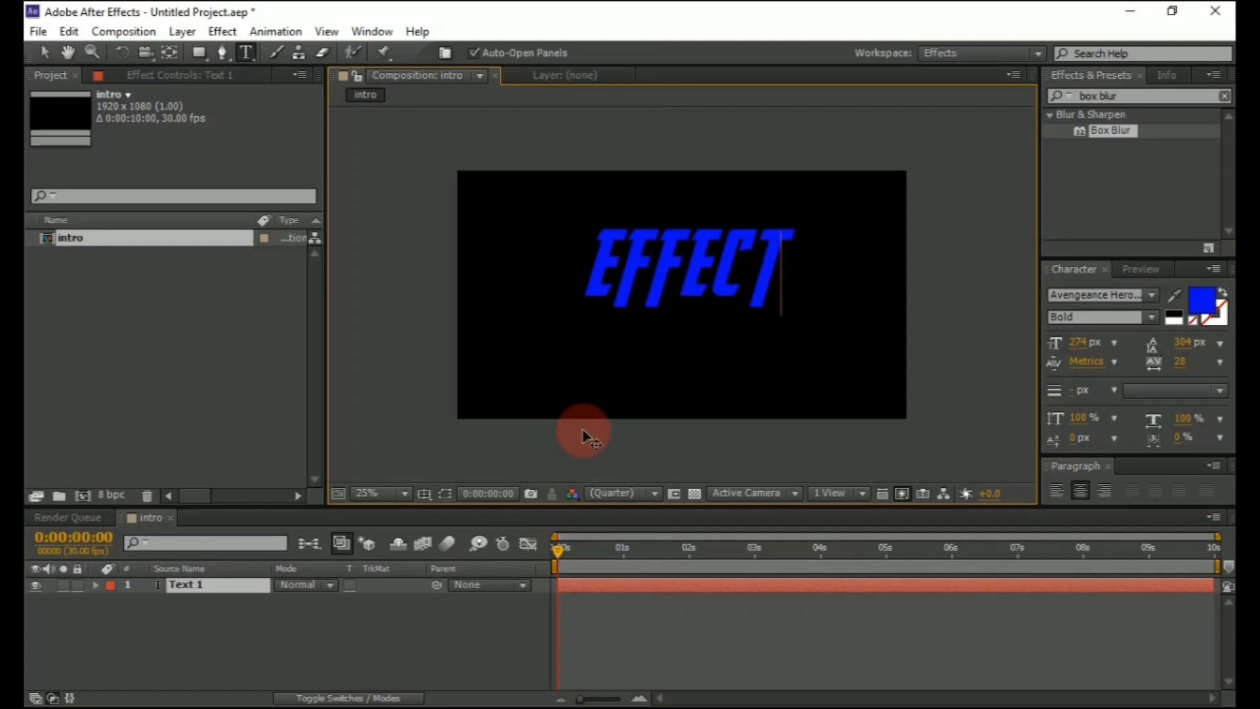
text(PAR)
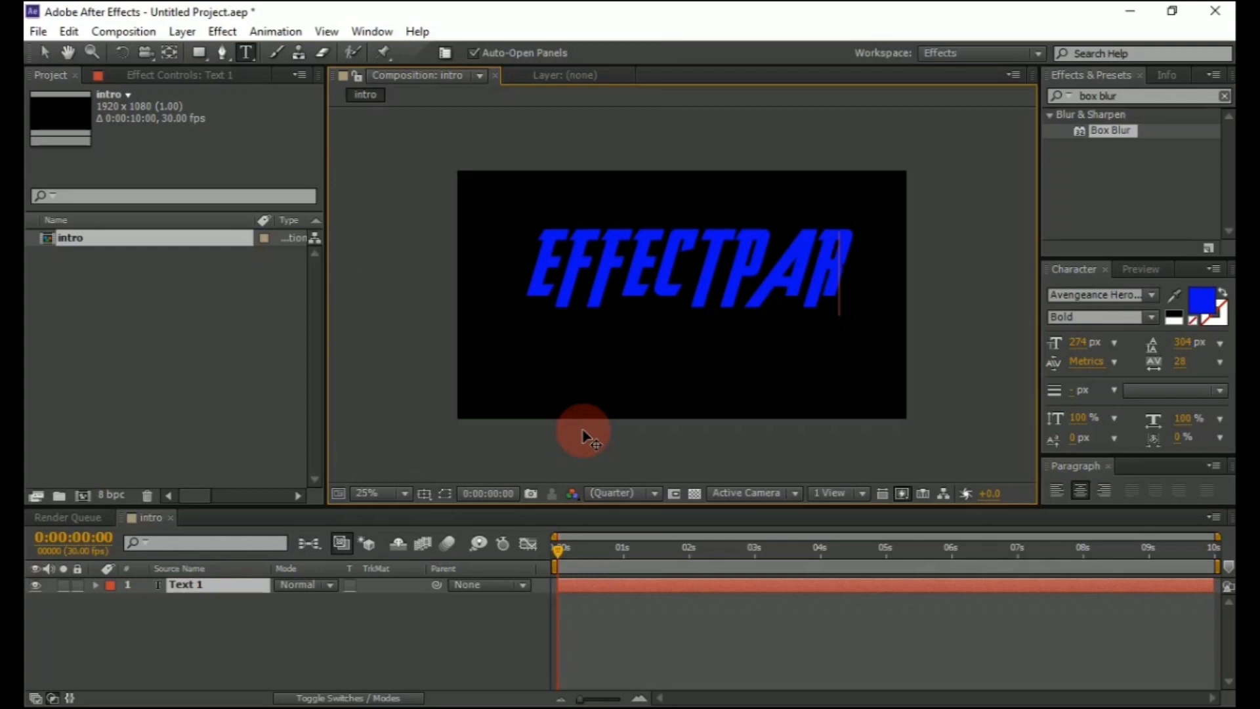
text(K)
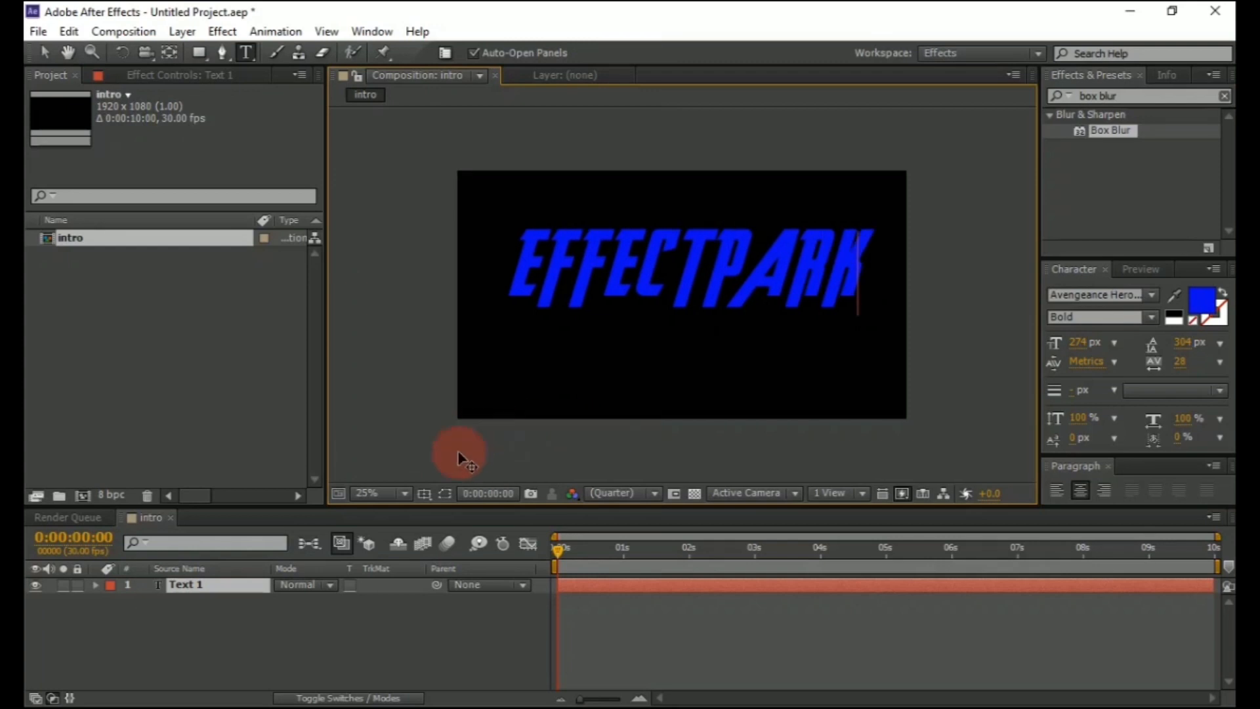
Rename the text layer to effect park and move the text slightly lower in the frame
click(199, 585)
key(v)
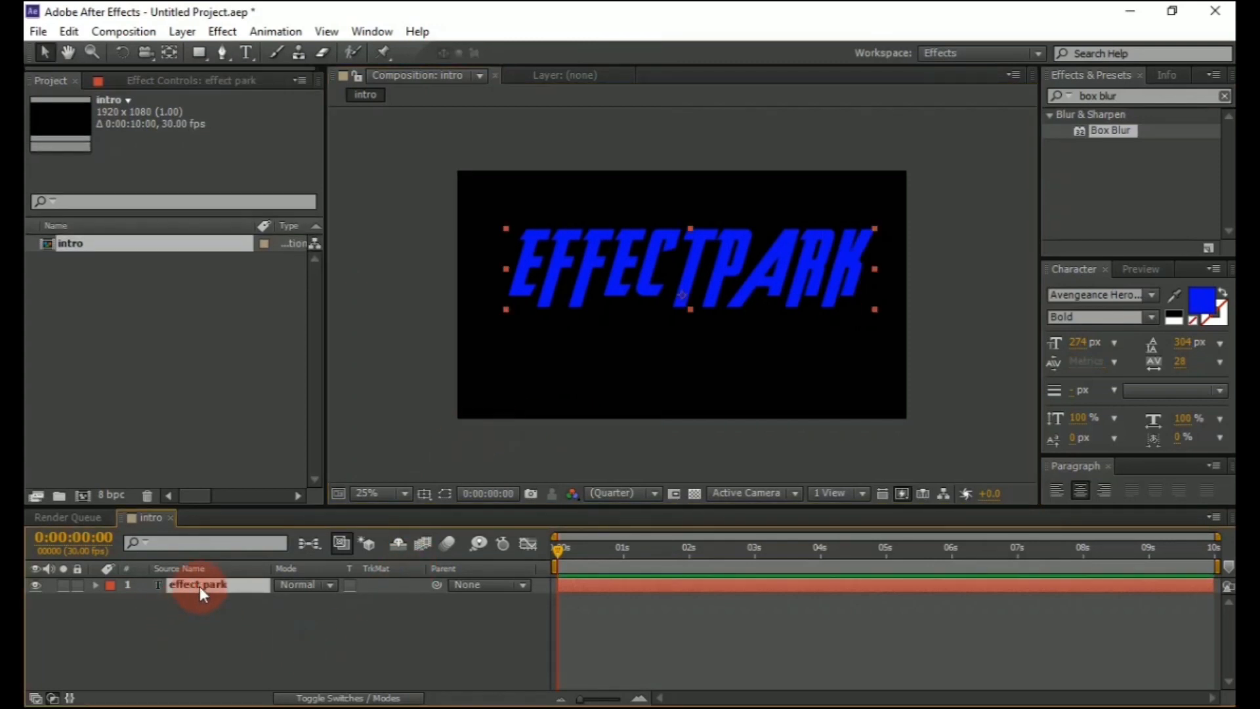
drag(684, 302, 680, 322)
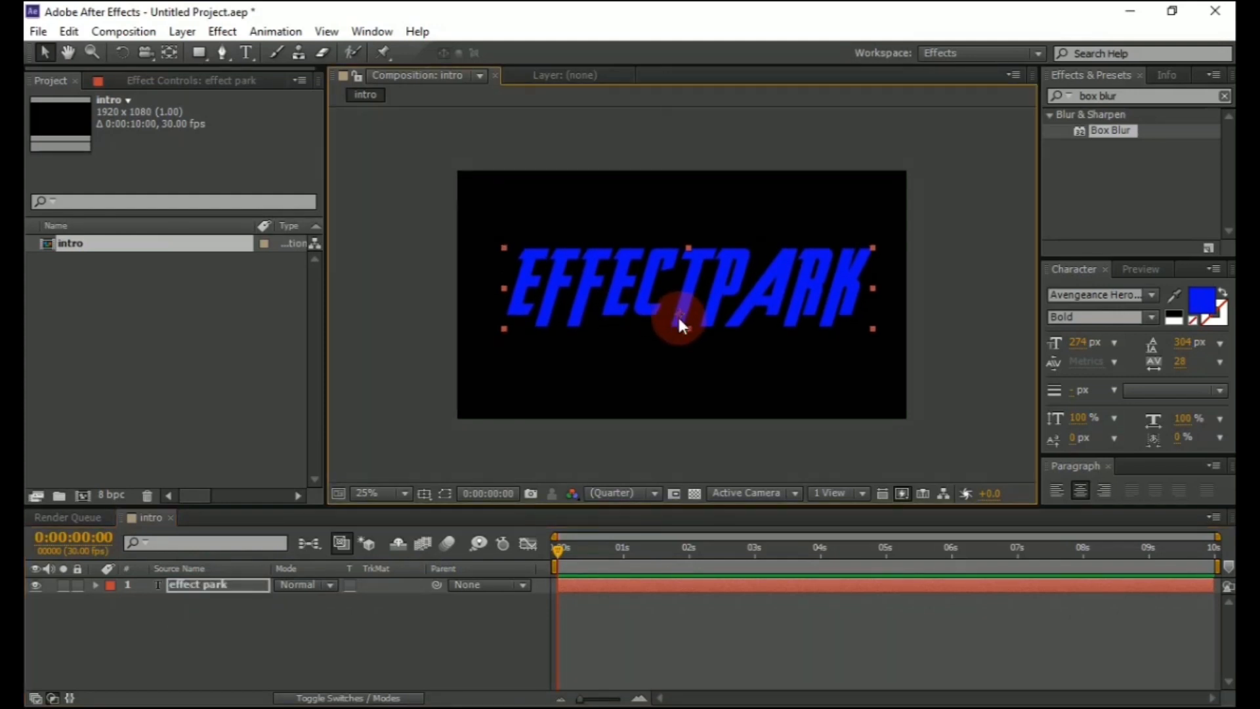
click(286, 613)
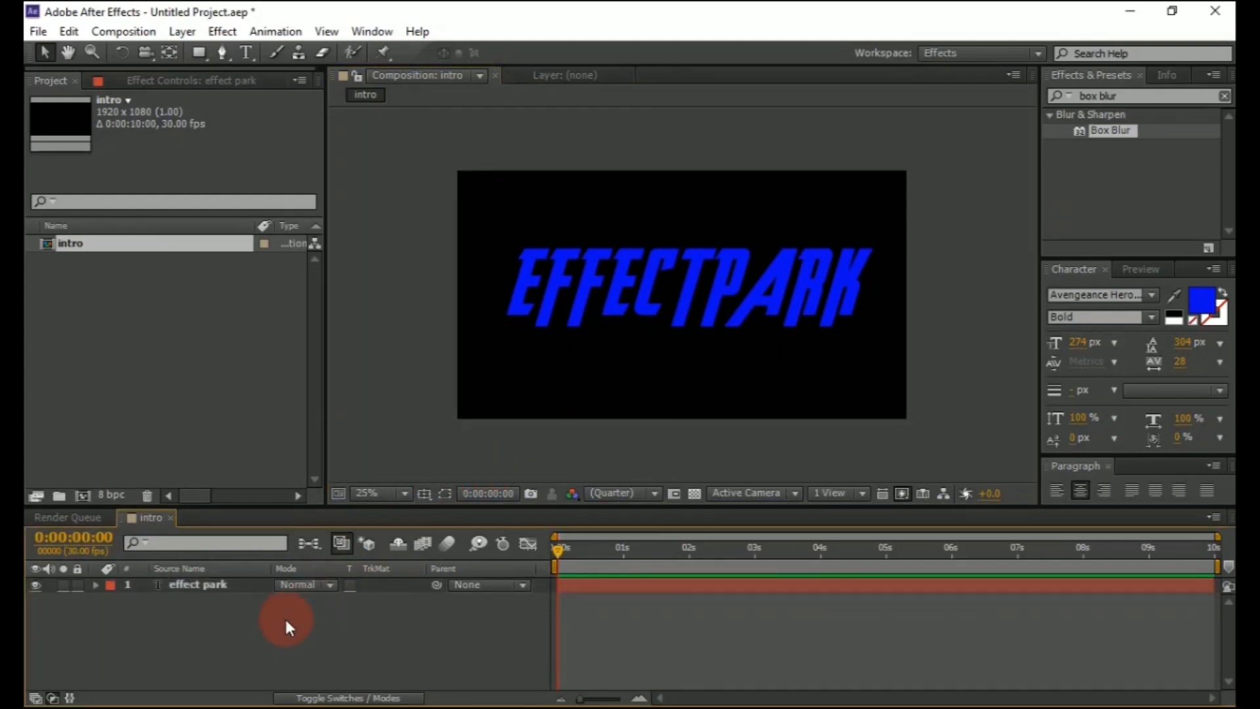
Create a new solid layer named saber in the composition
right_click(265, 631)
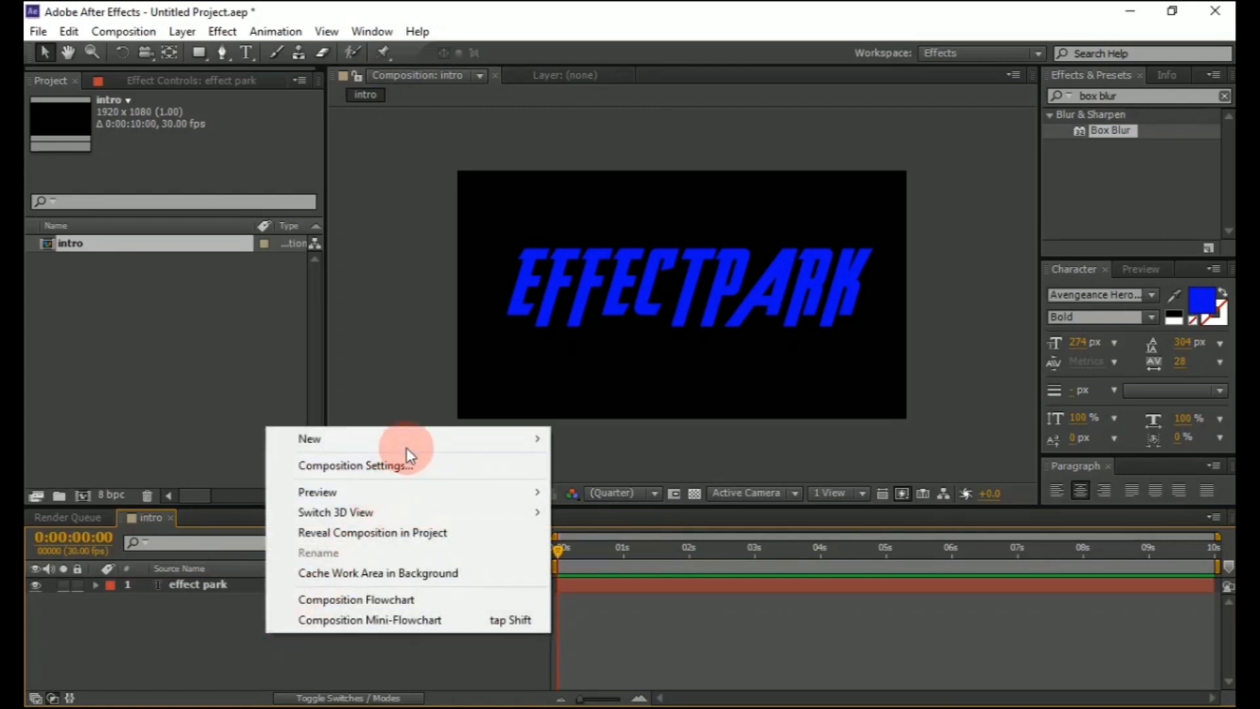
mouse_move(501, 439)
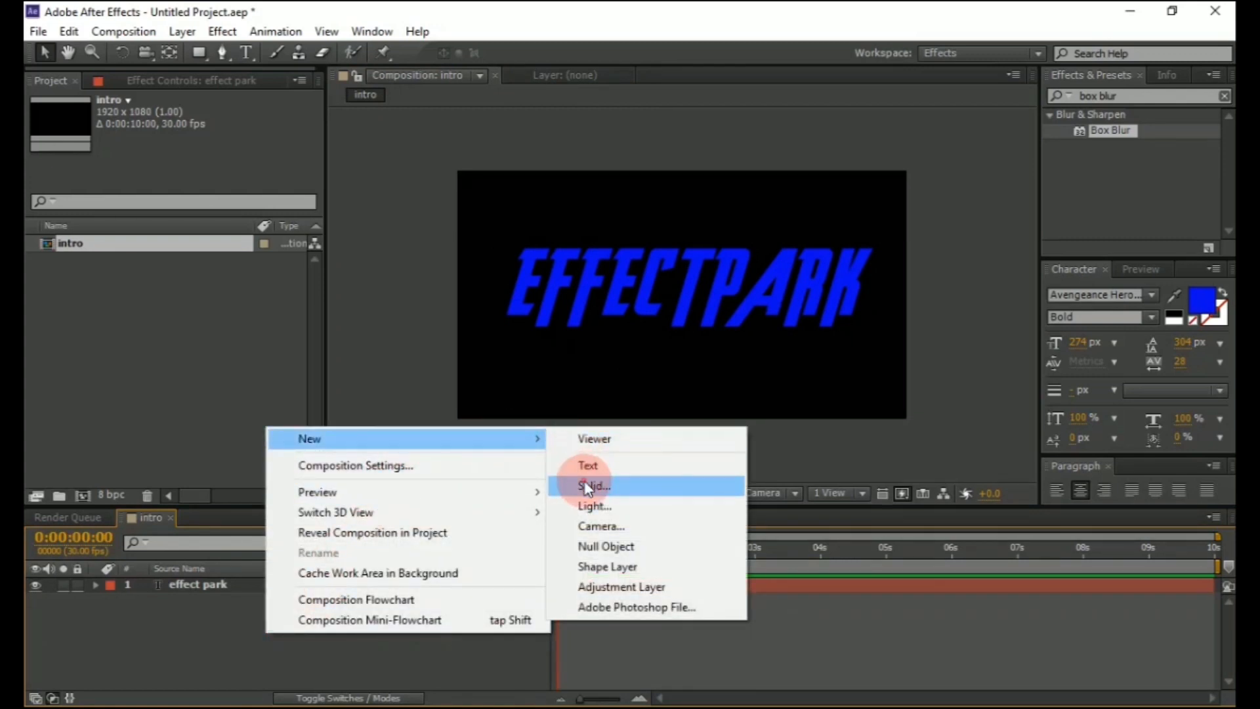
click(587, 487)
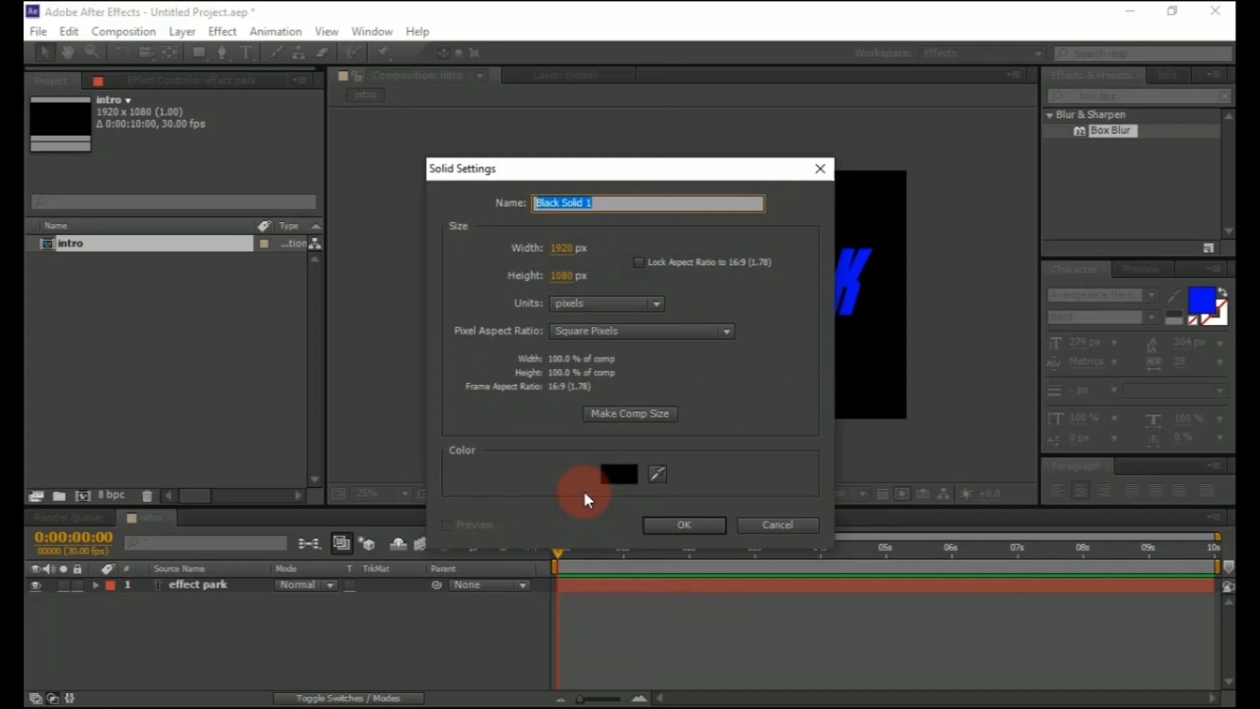
key(BackSpace)
text(s)
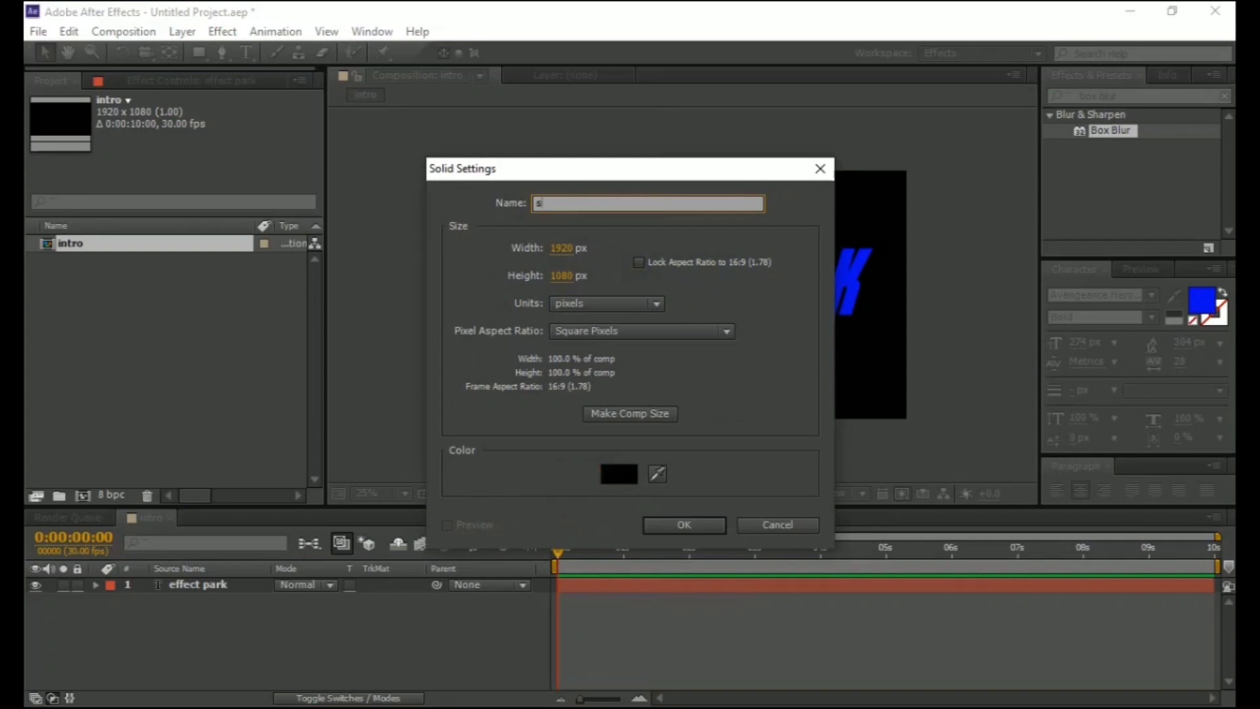
text(aber)
click(693, 522)
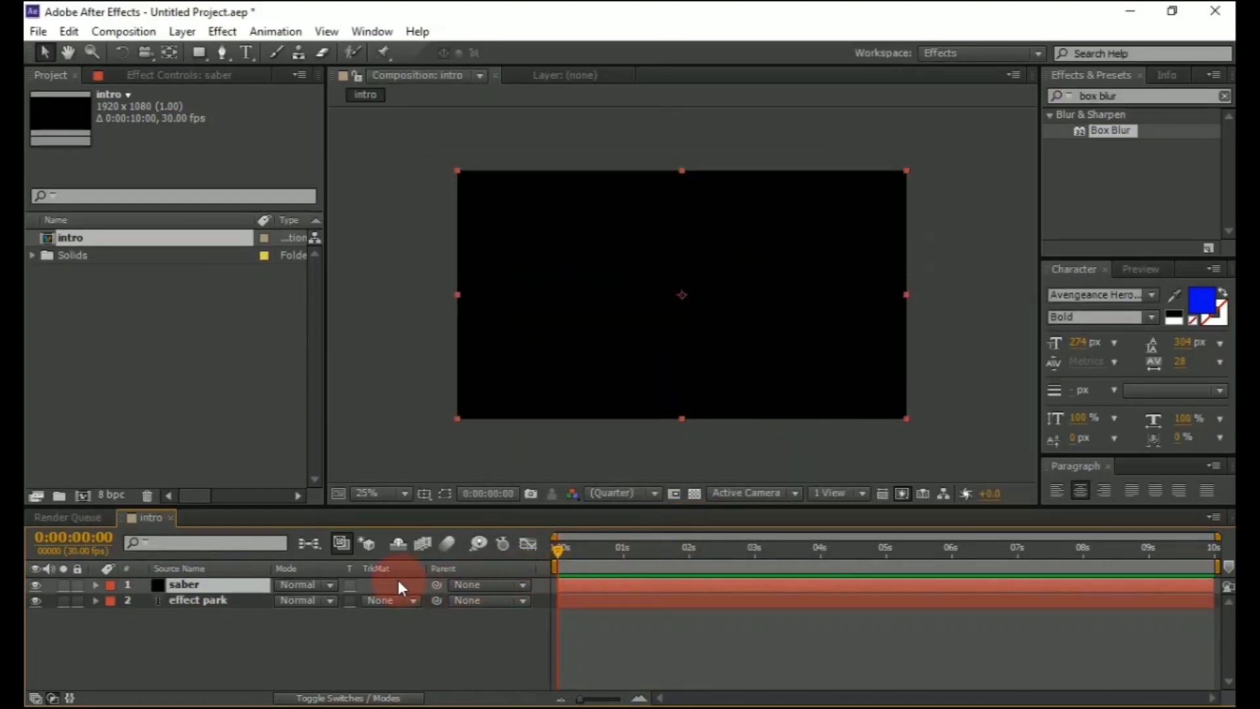
Set the saber layer's blending mode to Add and hide the effect park layer
click(332, 585)
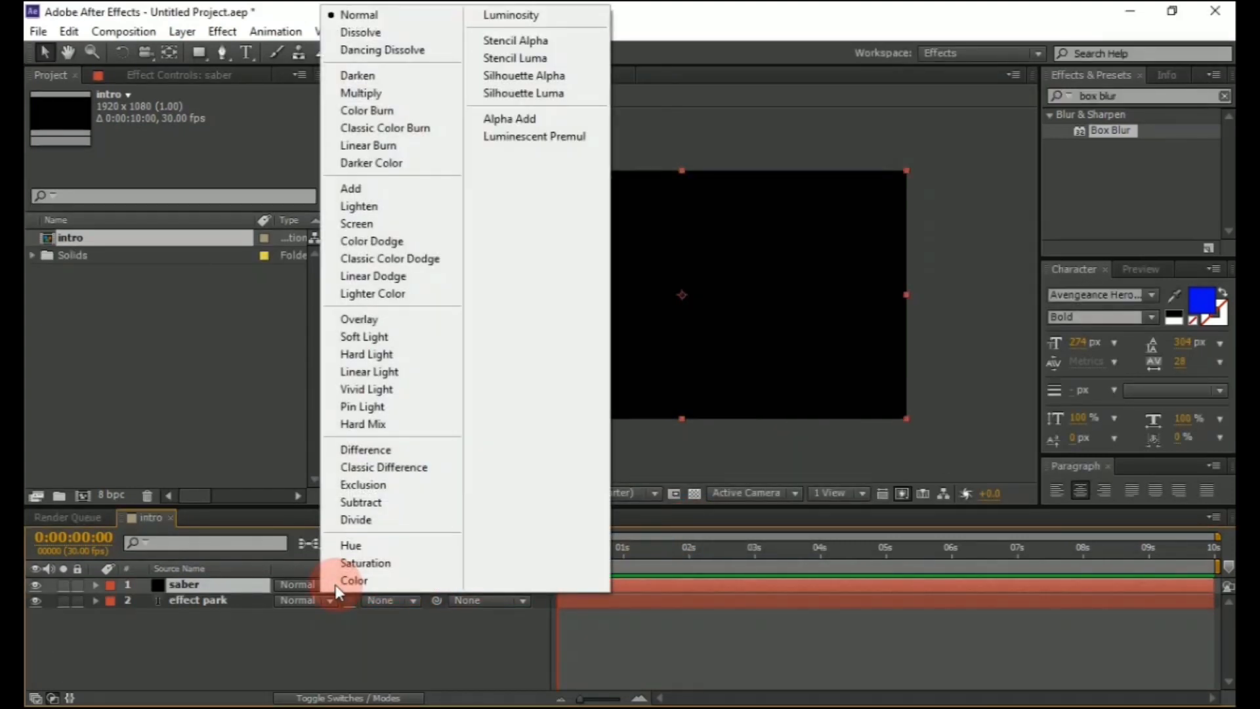
click(398, 188)
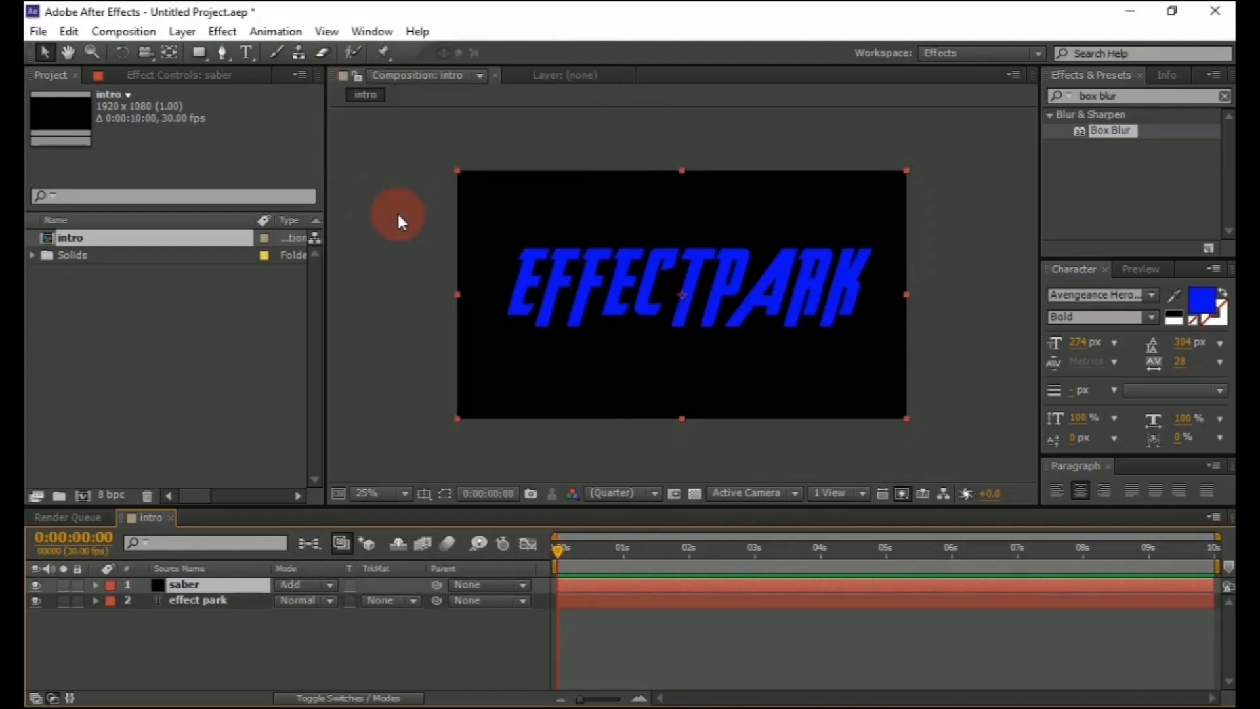
click(35, 600)
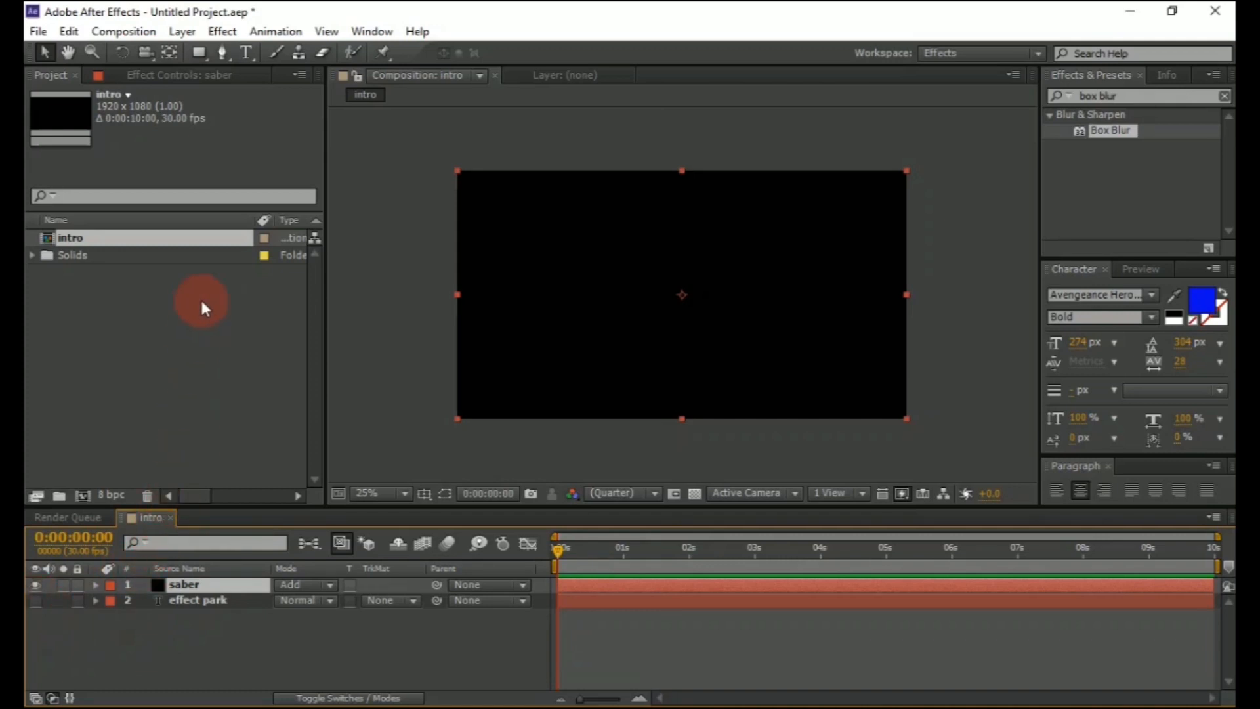
Apply the Video Copilot Saber effect to the saber layer
click(230, 29)
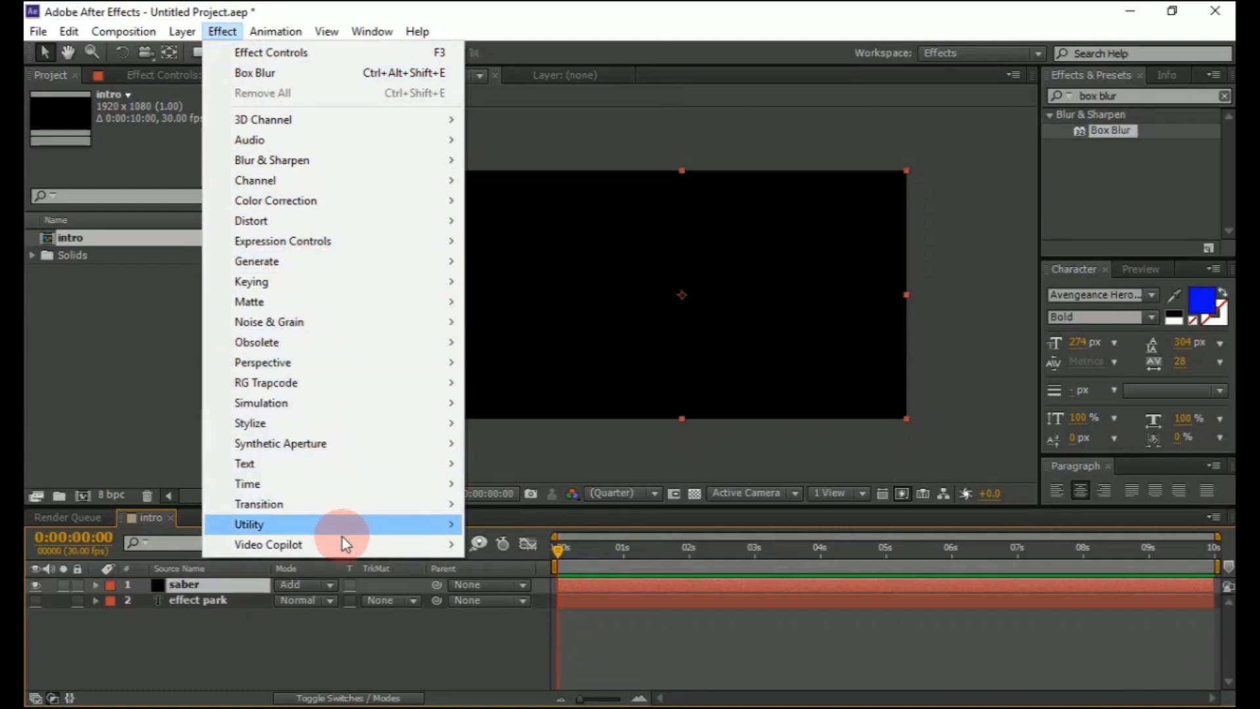
mouse_move(344, 549)
click(479, 549)
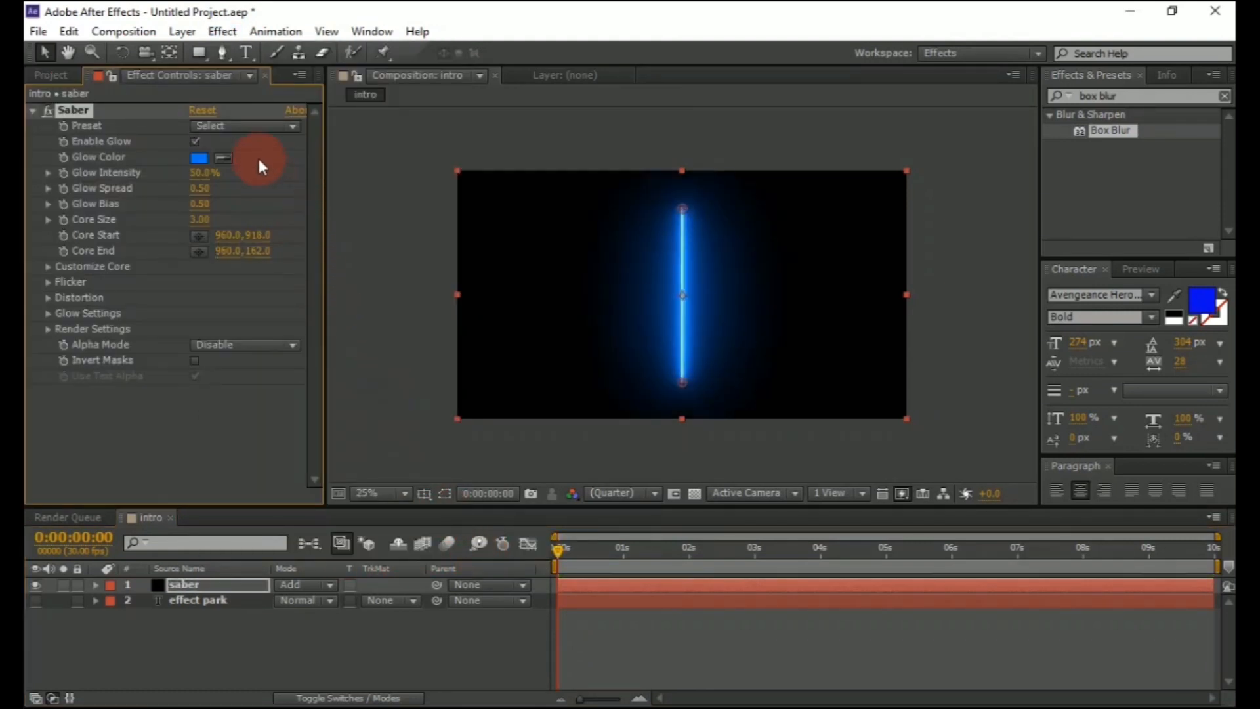
Set the Saber preset to Narrow and sample the glow color from the blue swatch with the eyedropper
click(265, 124)
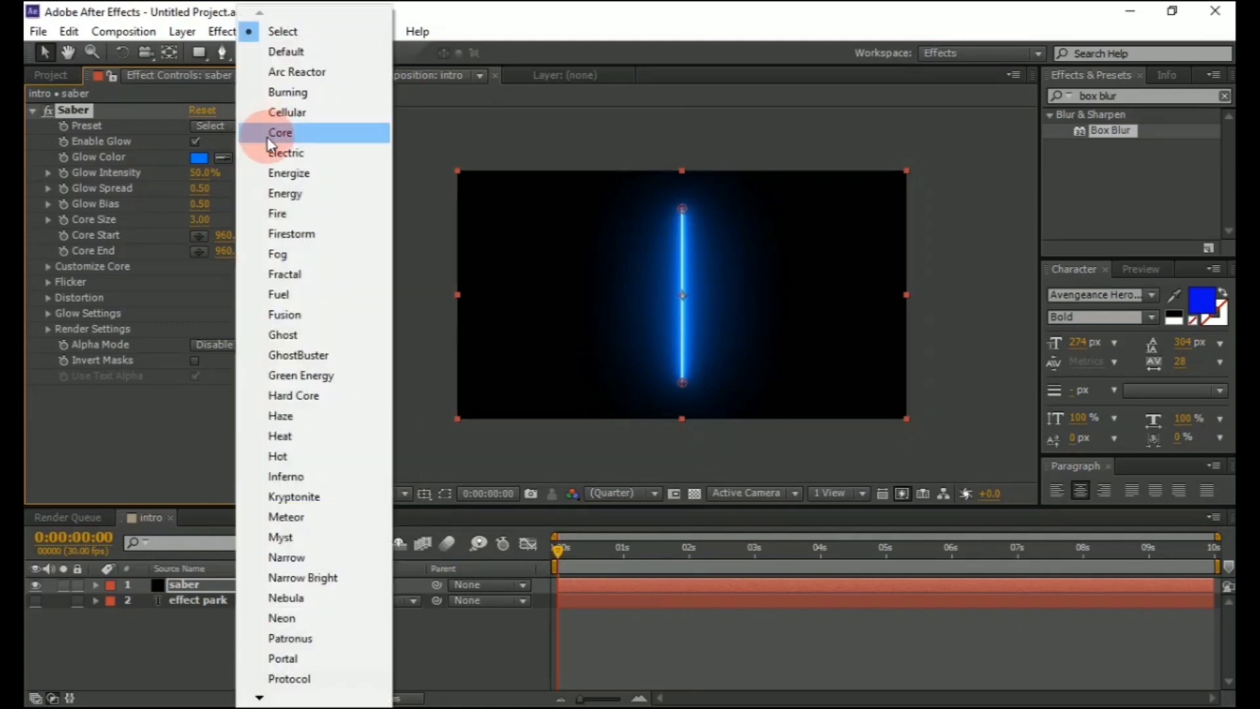
click(294, 557)
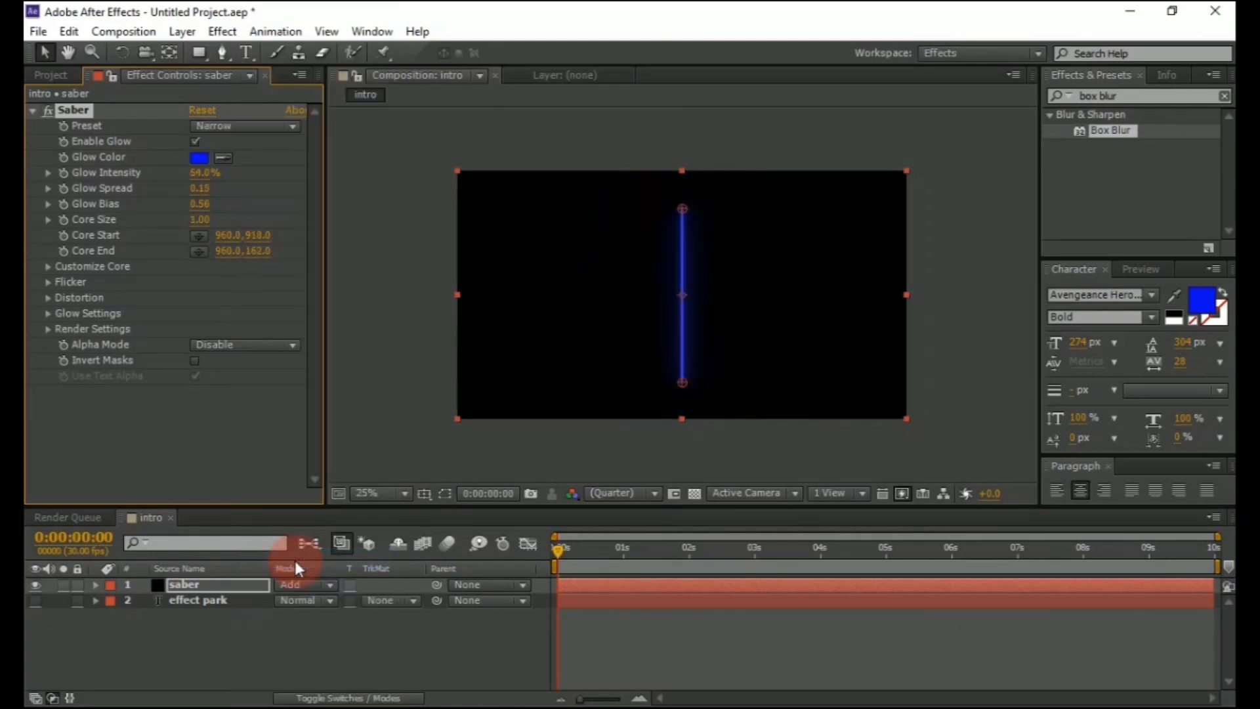
click(223, 159)
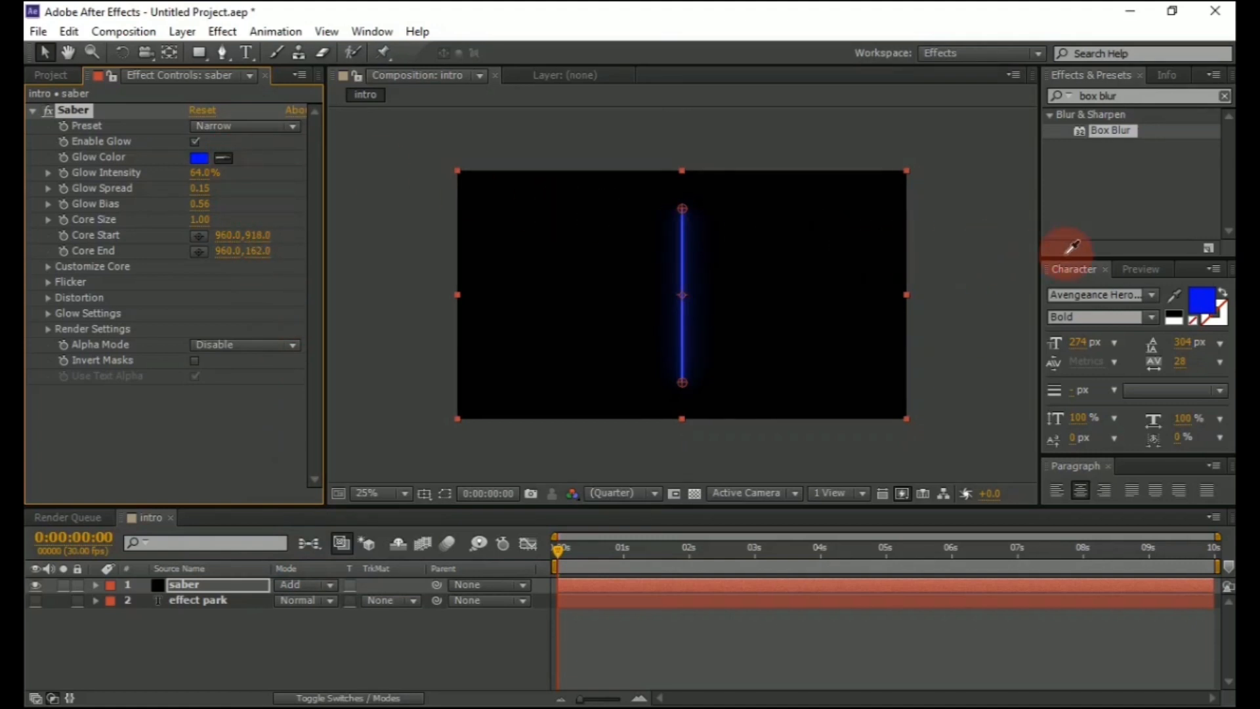
click(1206, 306)
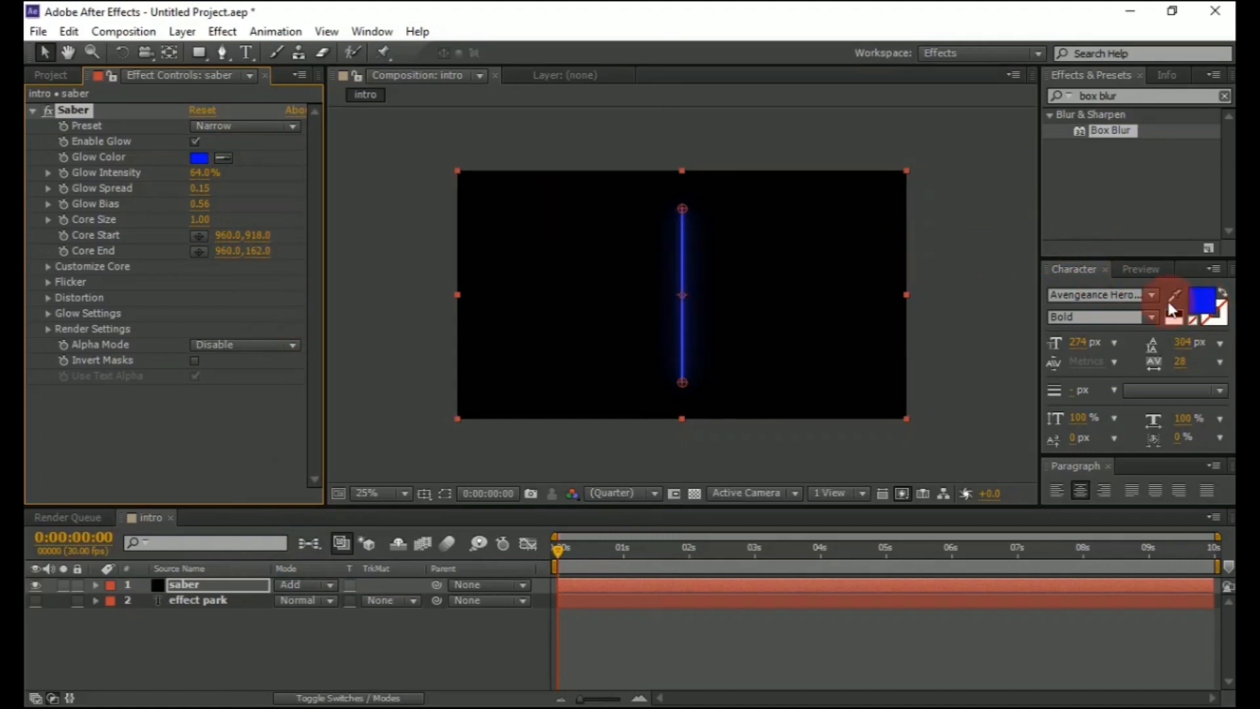
Set the Saber Glow Intensity to 12%
click(201, 173)
key(BackSpace)
text(12)
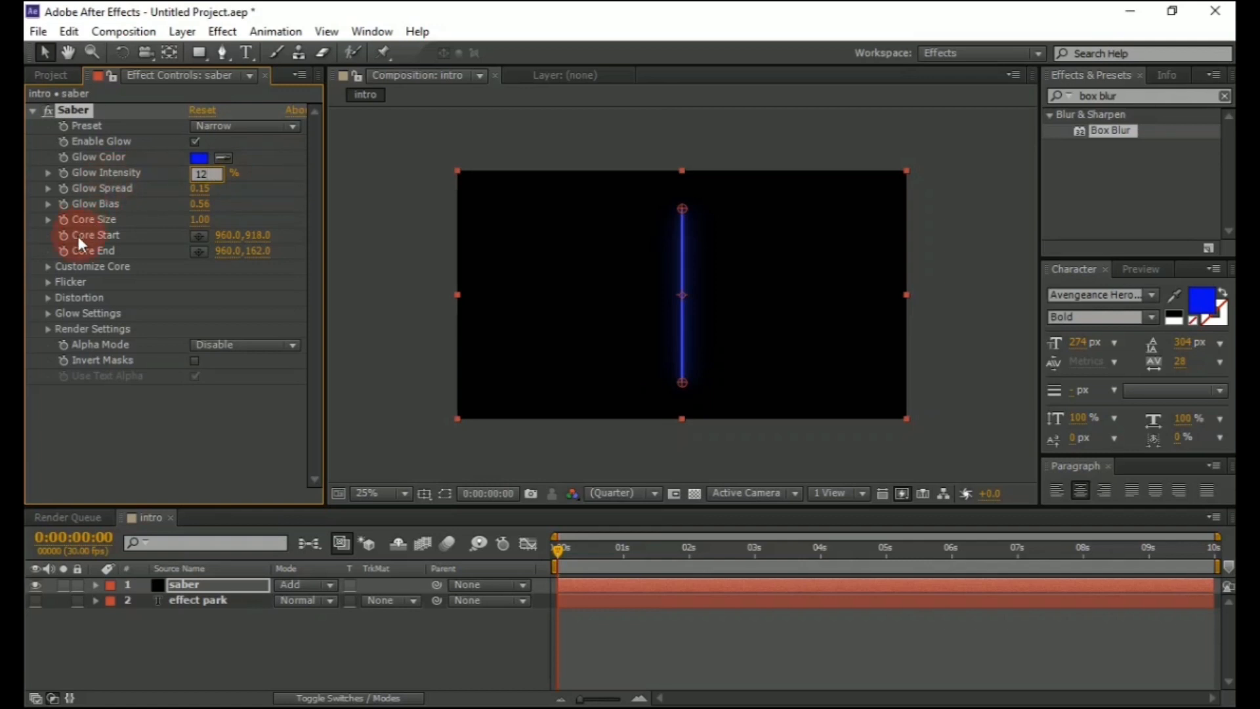
Under Customize Core, set Core Type to Text Layer and choose the effect park layer as the text layer
click(46, 265)
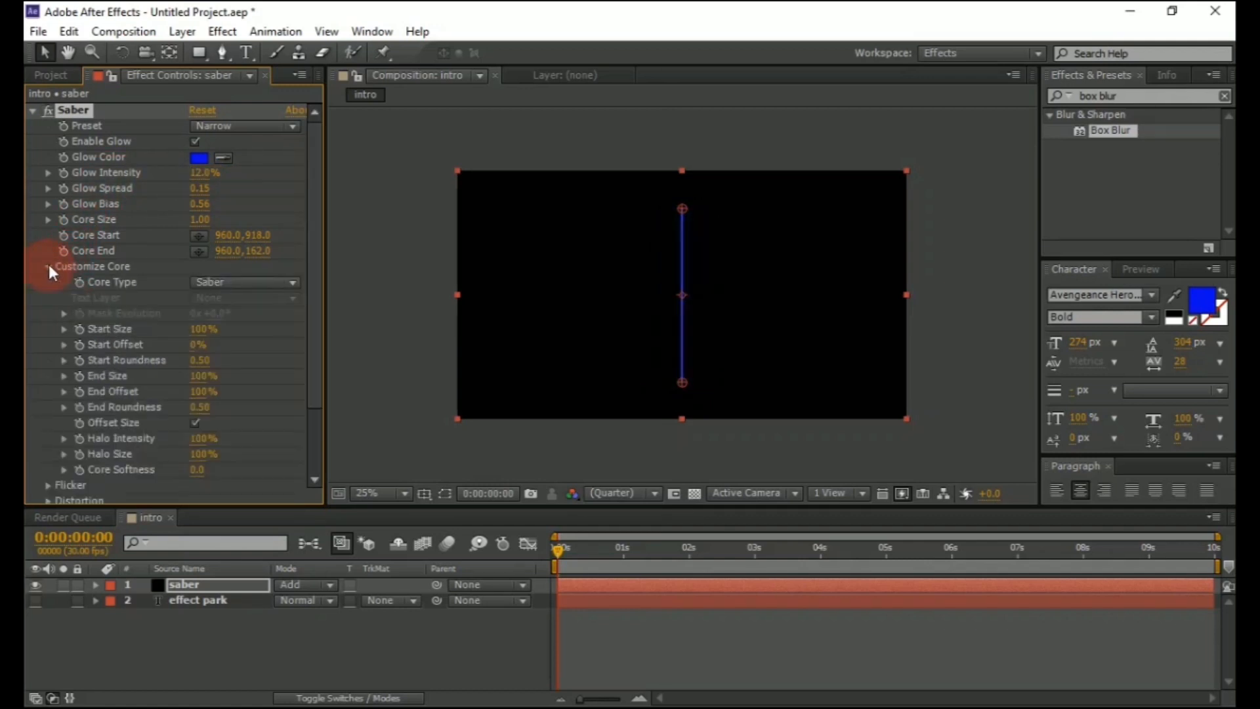
click(223, 283)
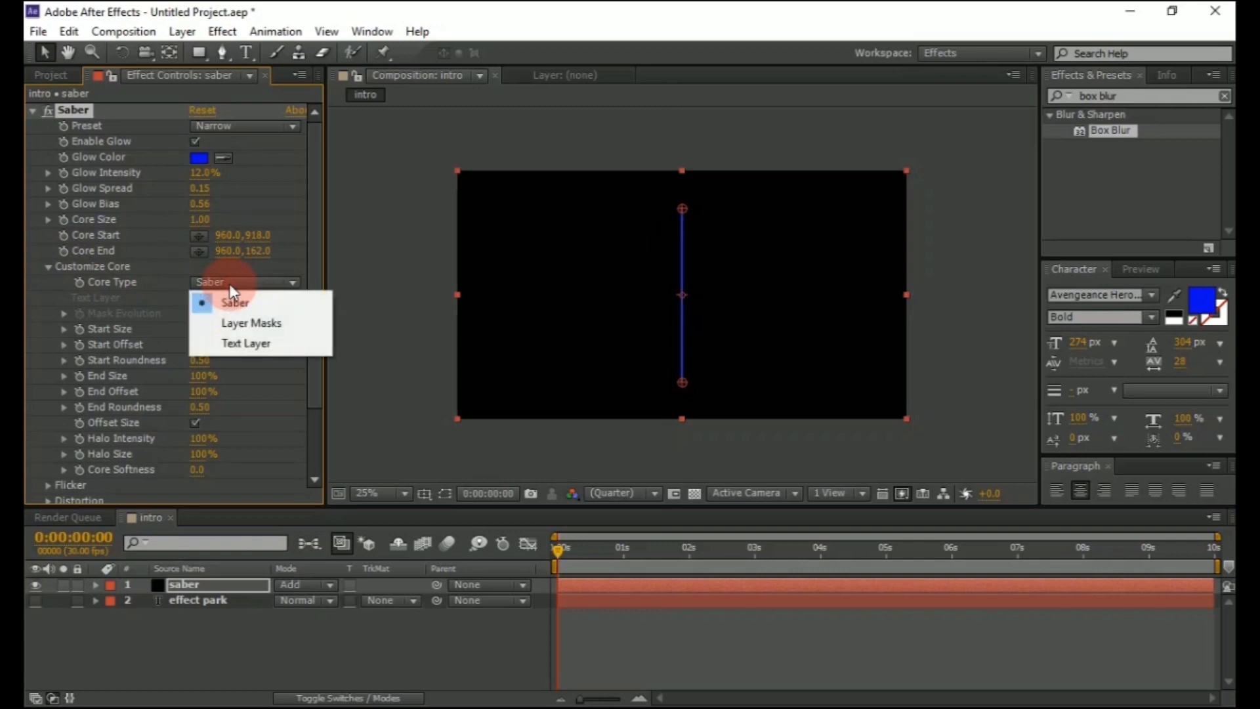
click(227, 343)
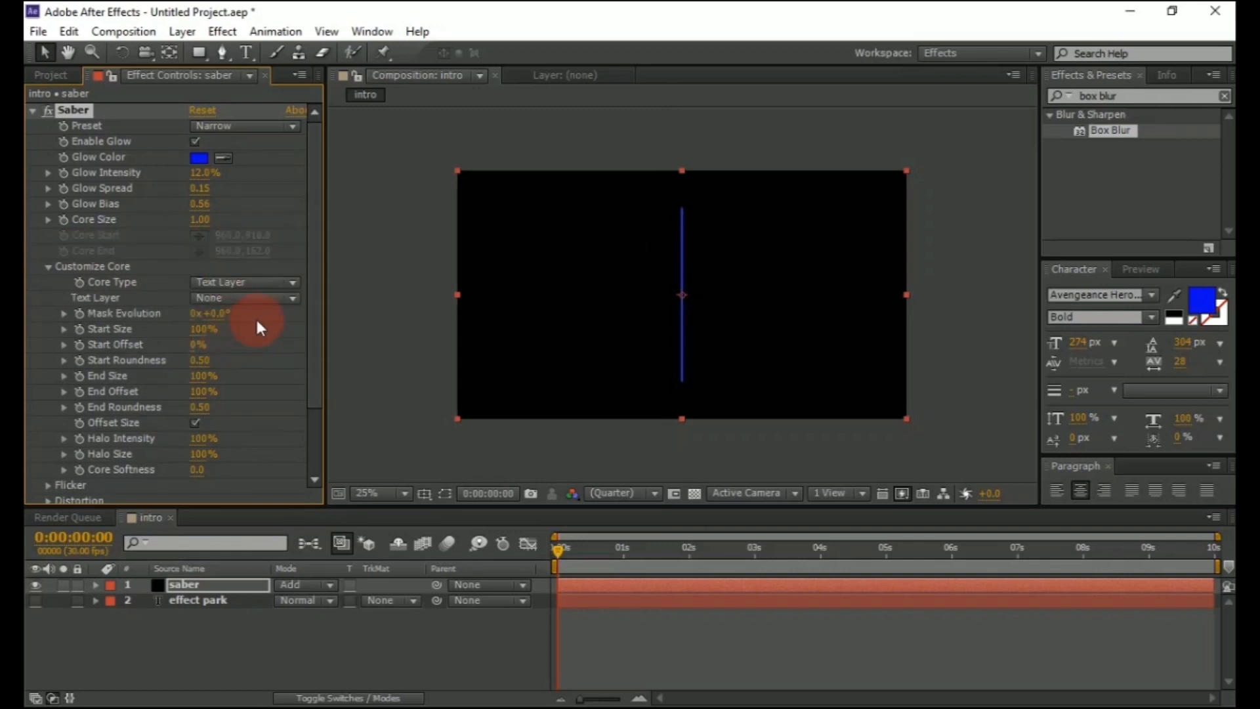
click(284, 297)
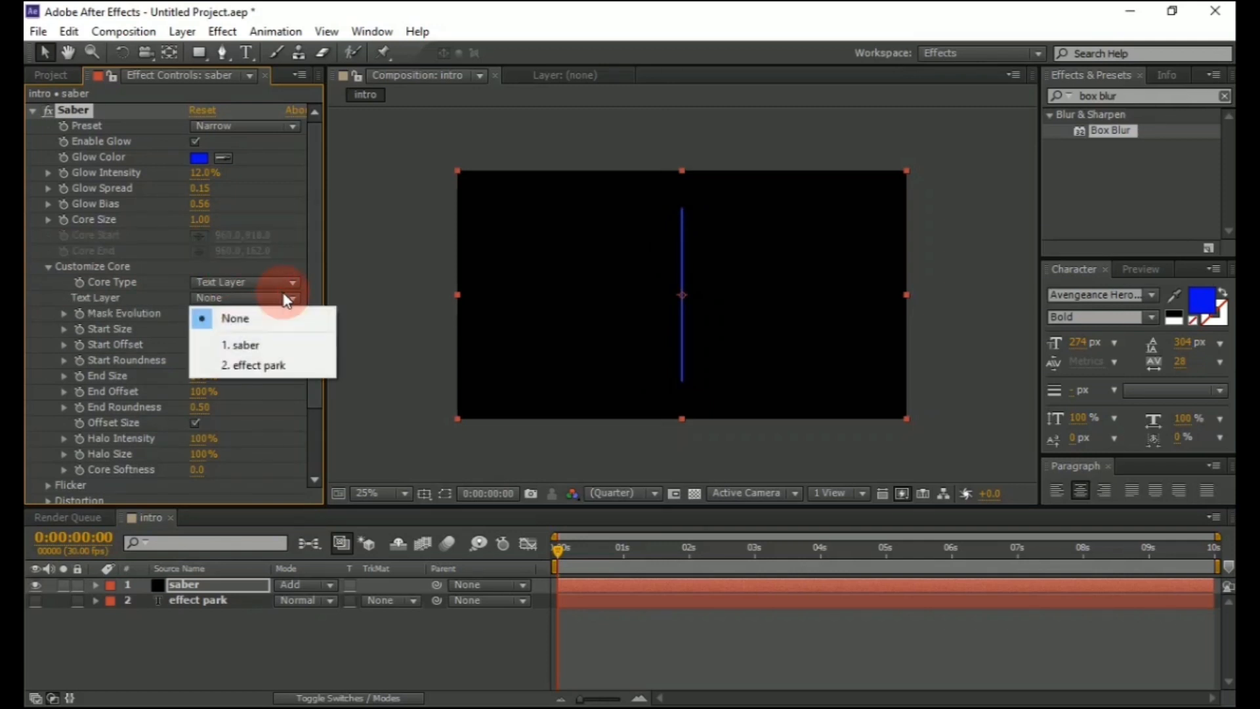
click(274, 366)
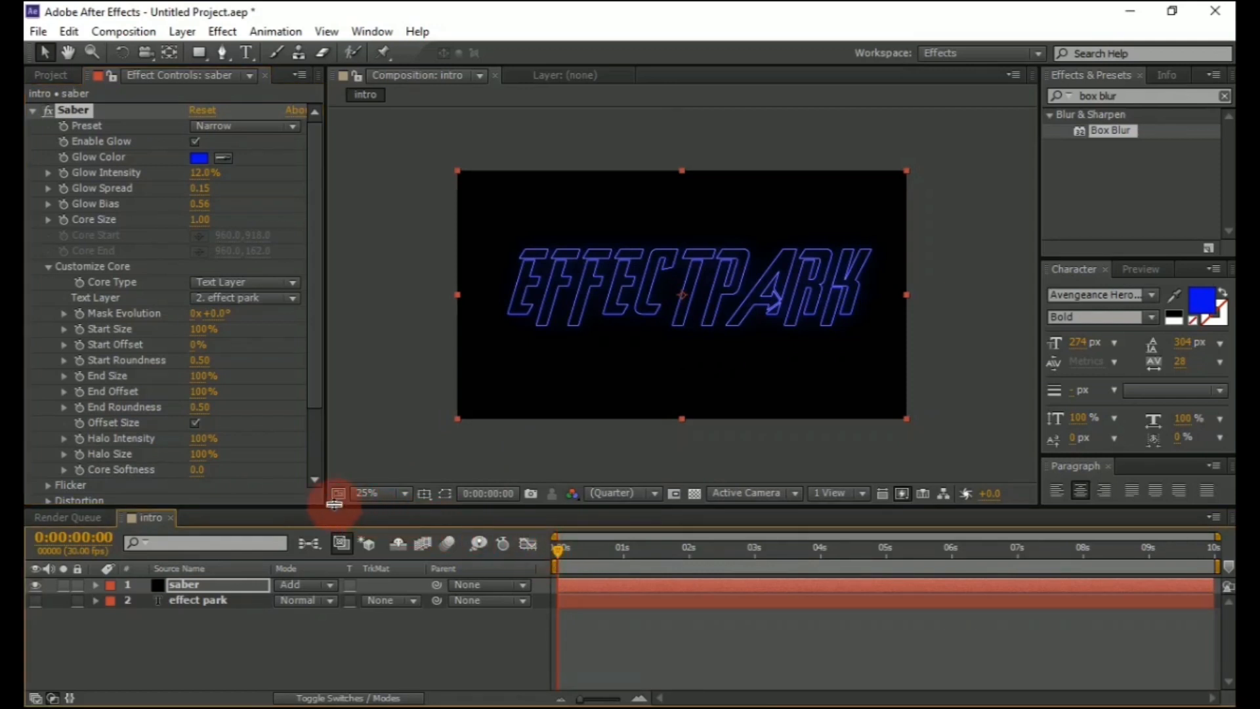
Animate End Offset from 0% at the start to 100% at 5 seconds and scrub to preview the stroke
mouse_move(184, 392)
mouse_down()
mouse_move(51, 394)
mouse_move(79, 410)
mouse_up()
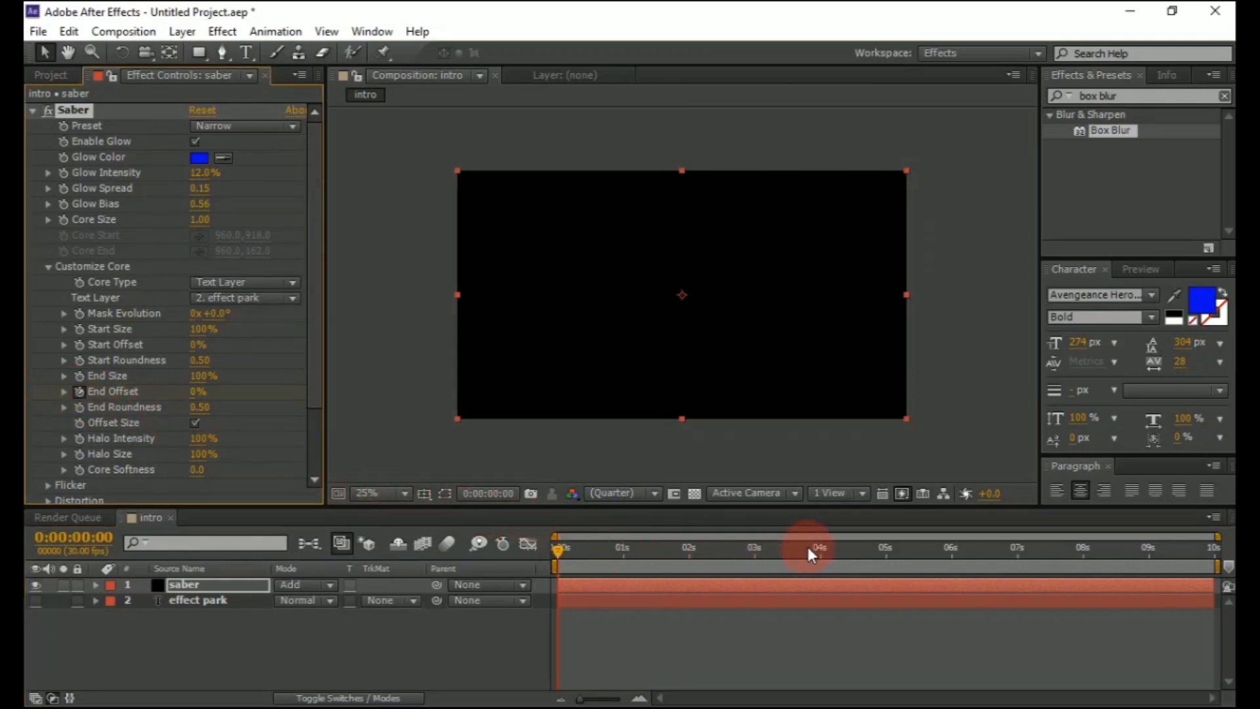
click(884, 556)
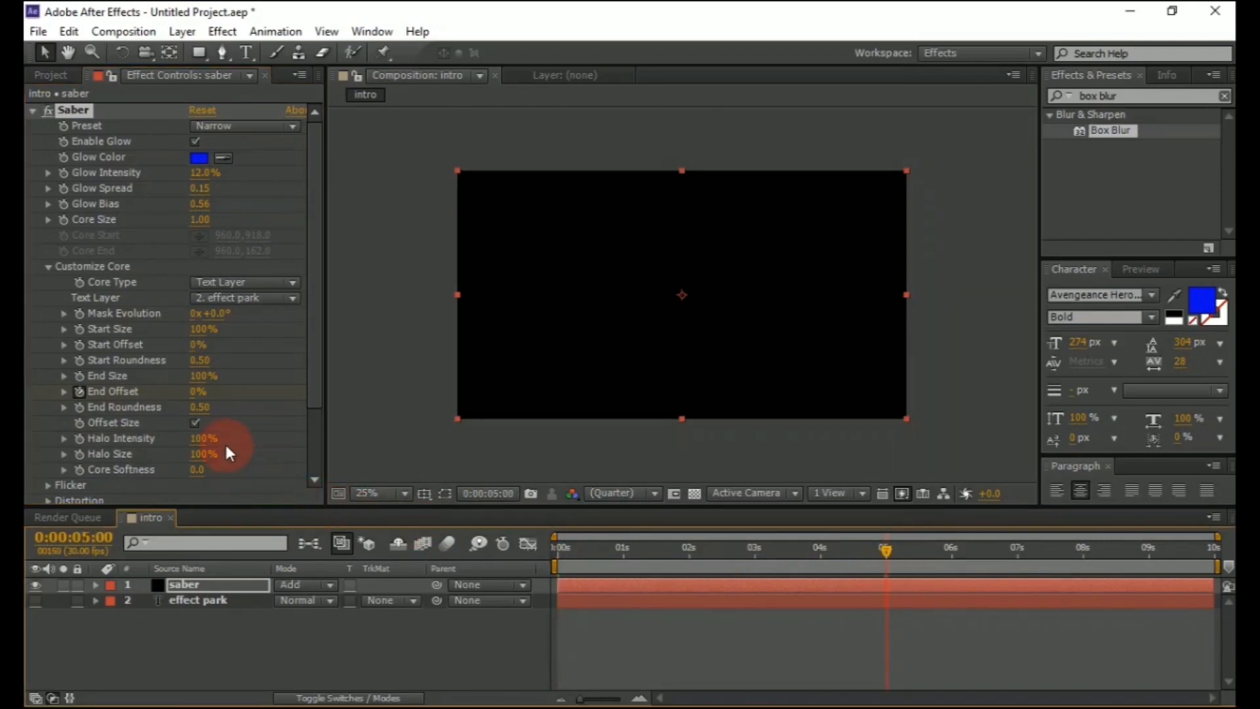
drag(195, 391, 462, 518)
drag(881, 549, 793, 550)
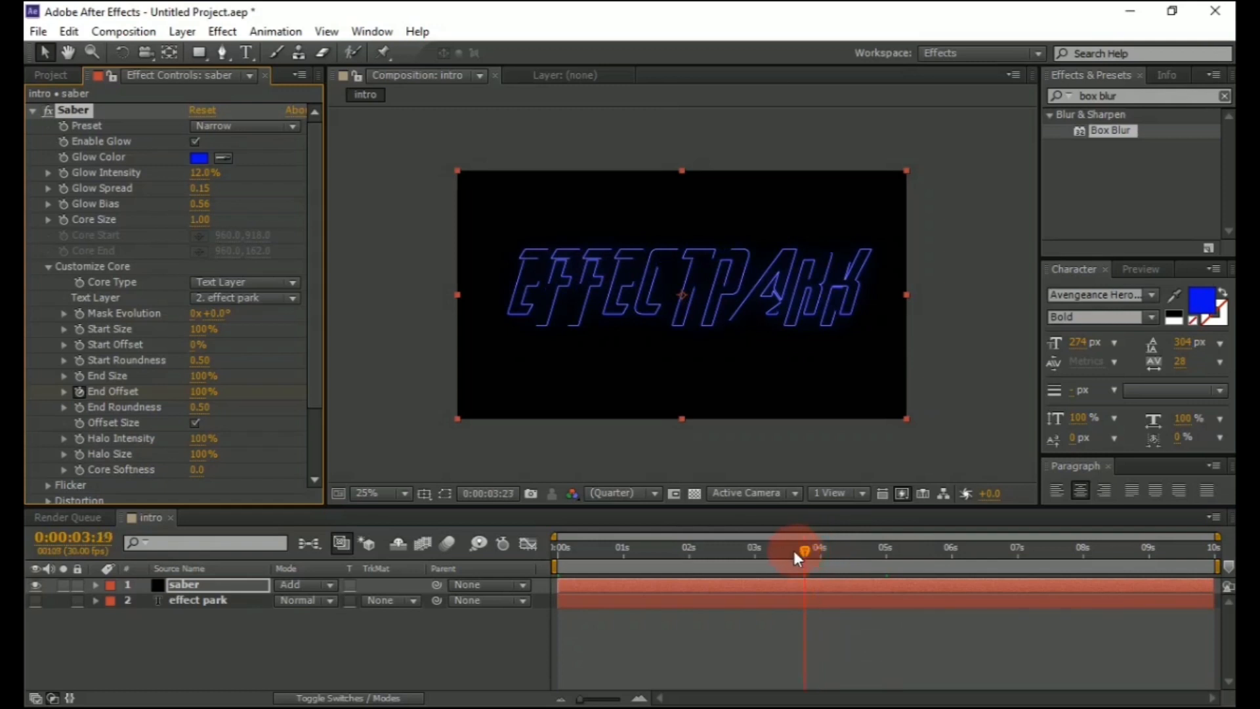
click(766, 580)
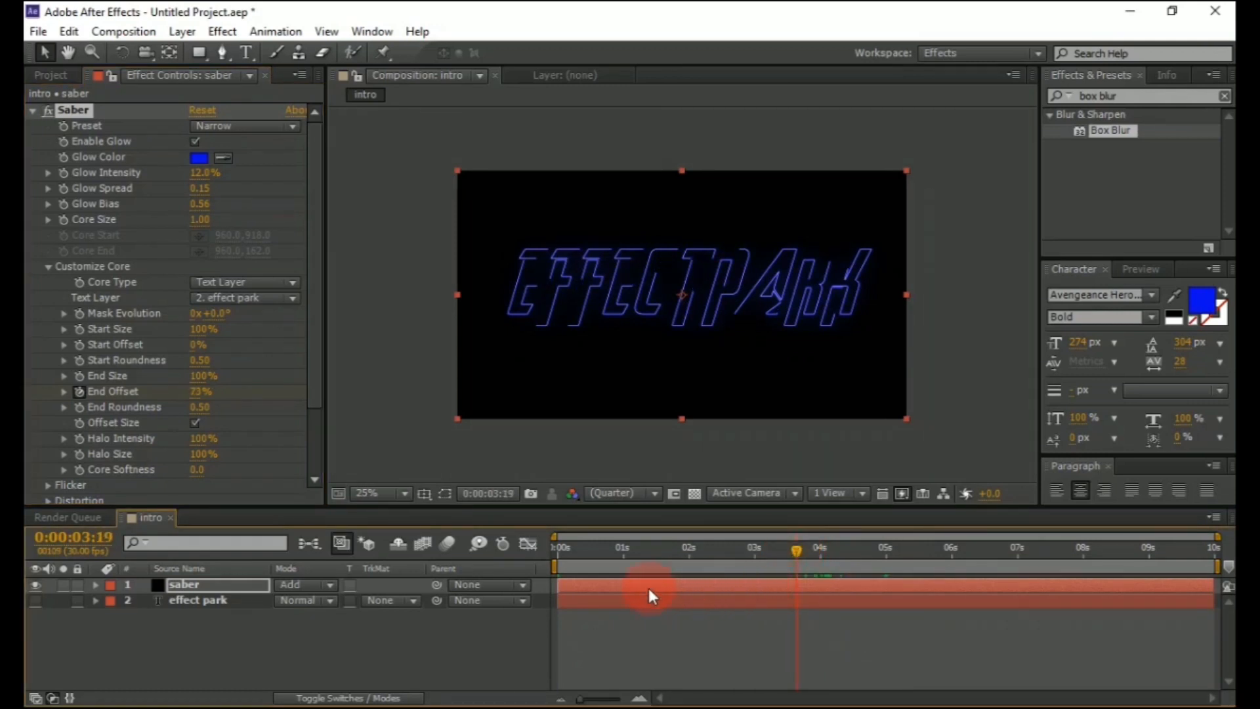
Duplicate the saber layer and hide the lower copy
click(226, 585)
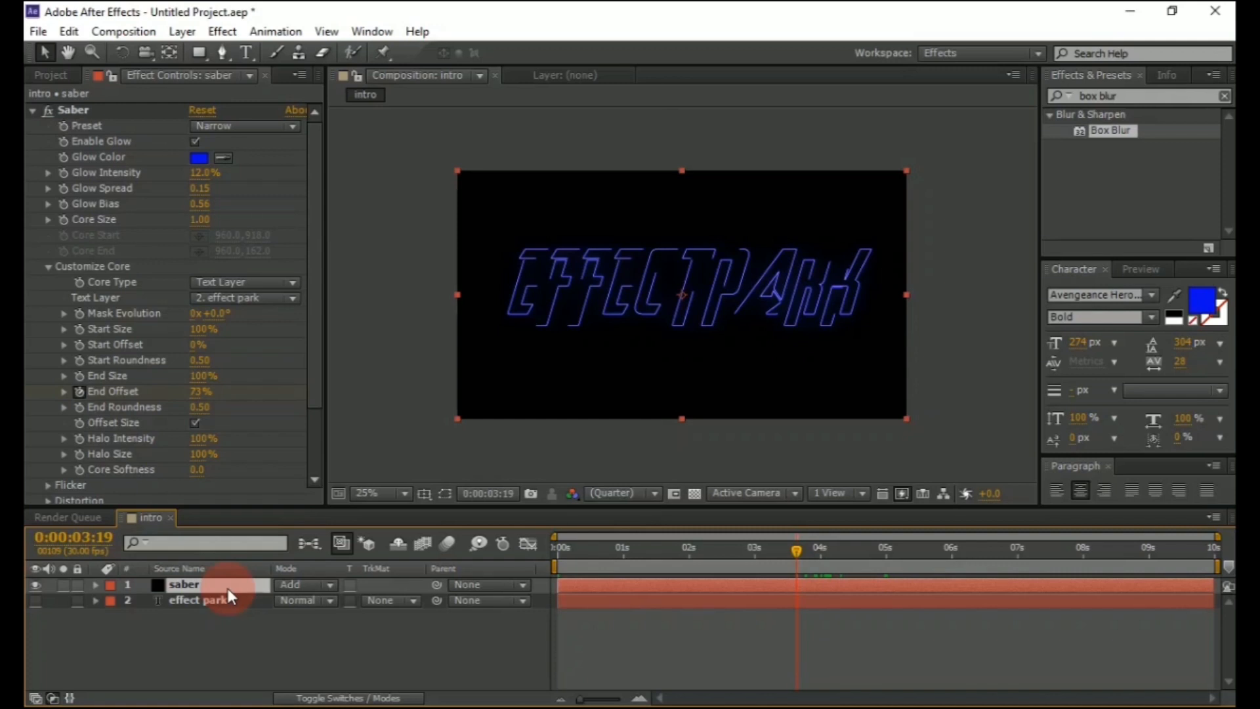
key(ctrl+d)
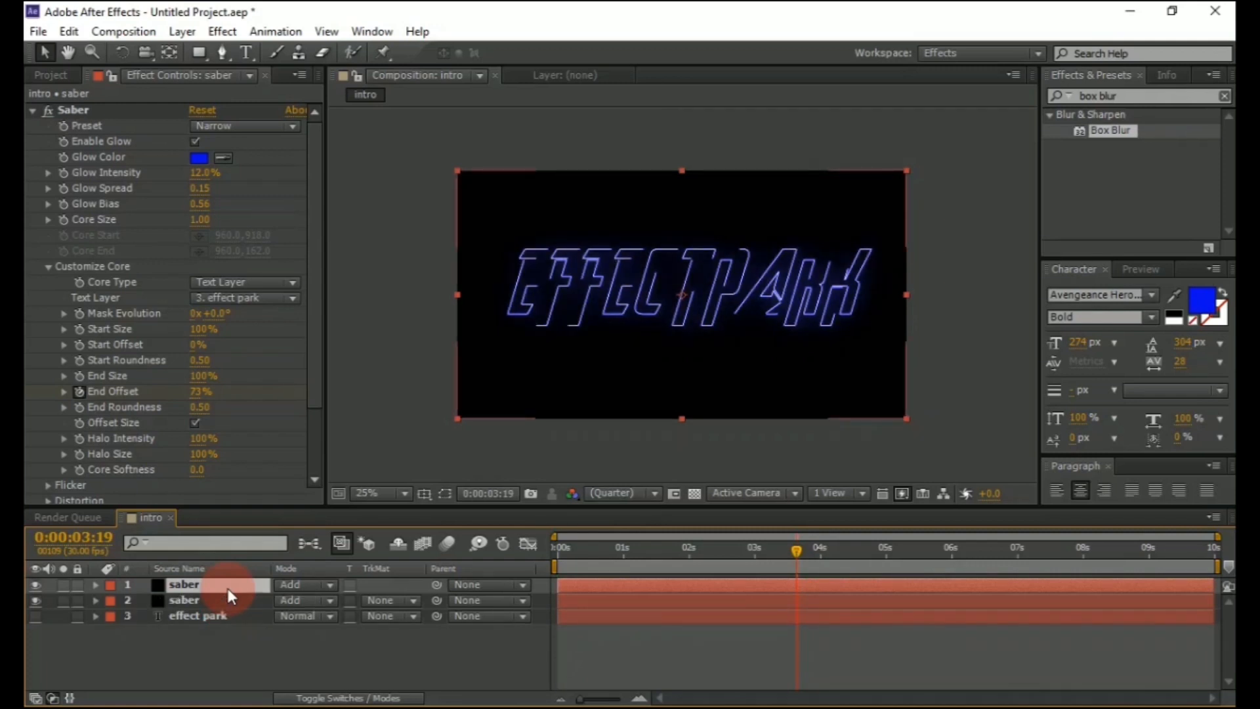
click(36, 600)
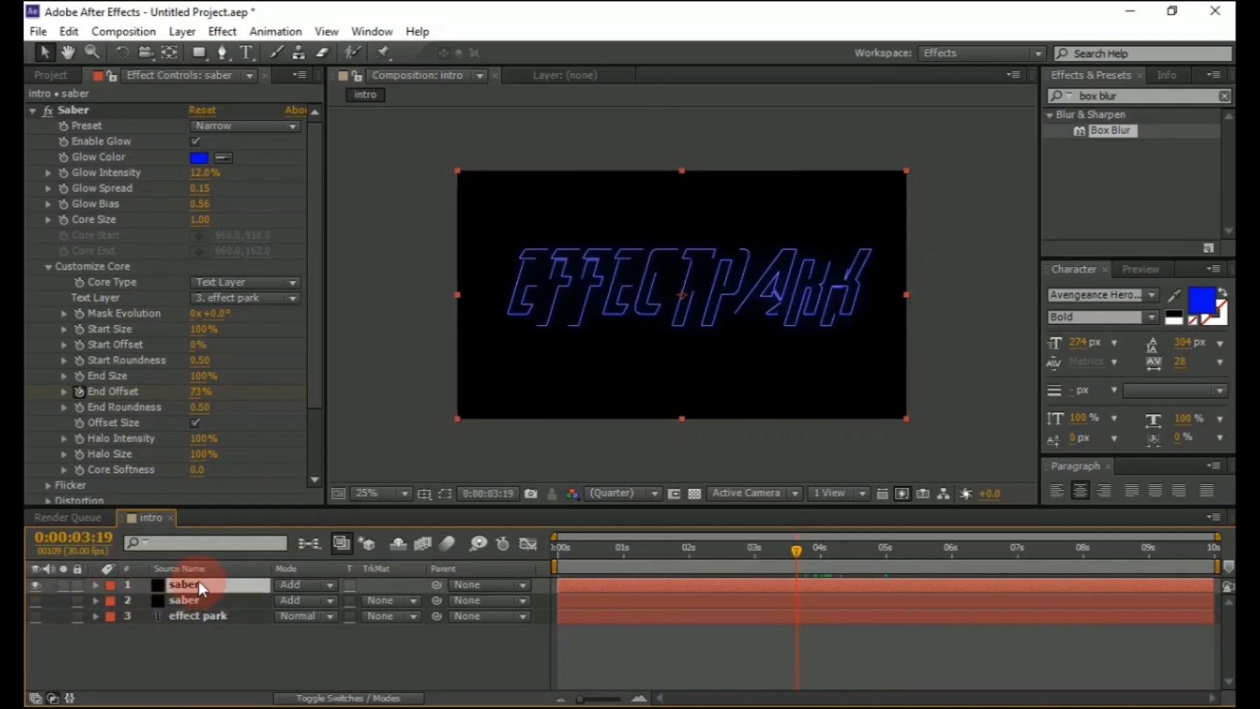
Rename the duplicated top layer to lensflare1
key(BackSpace)
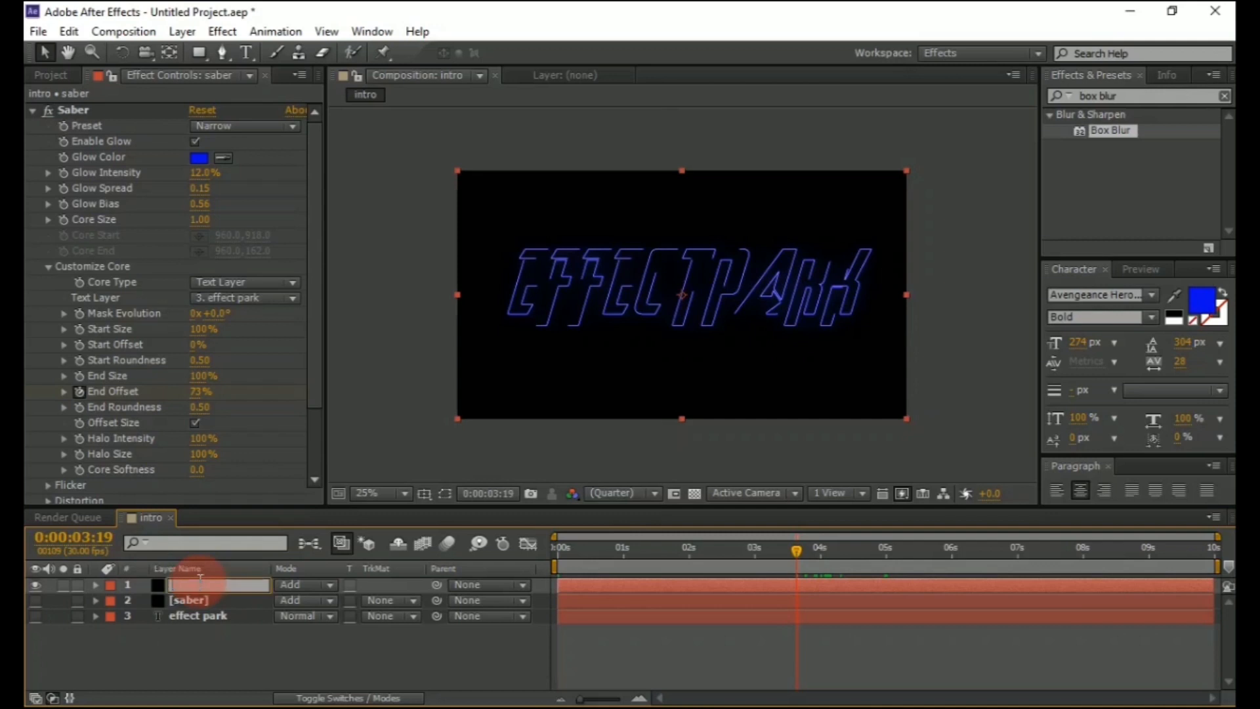
text(lens)
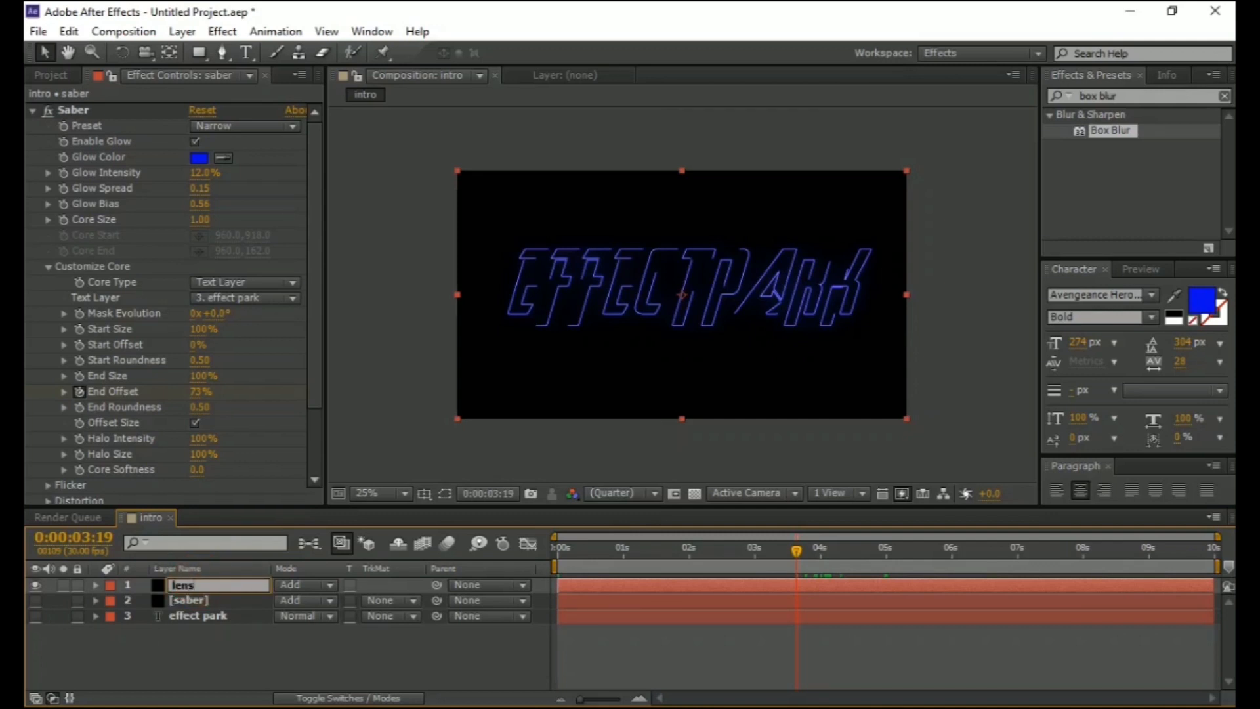
text(flare1)
click(242, 645)
click(232, 586)
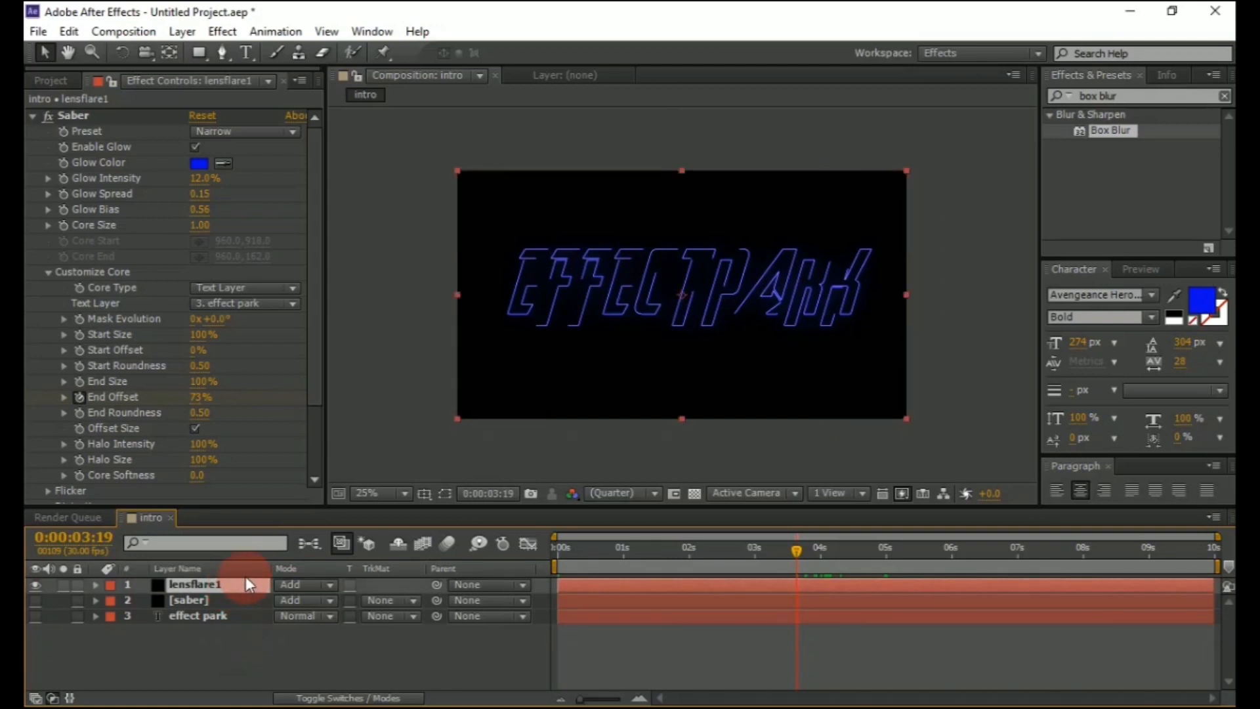
On lensflare1, keyframe Start Offset at 0% near the start and at 100% just after 5 seconds
click(558, 549)
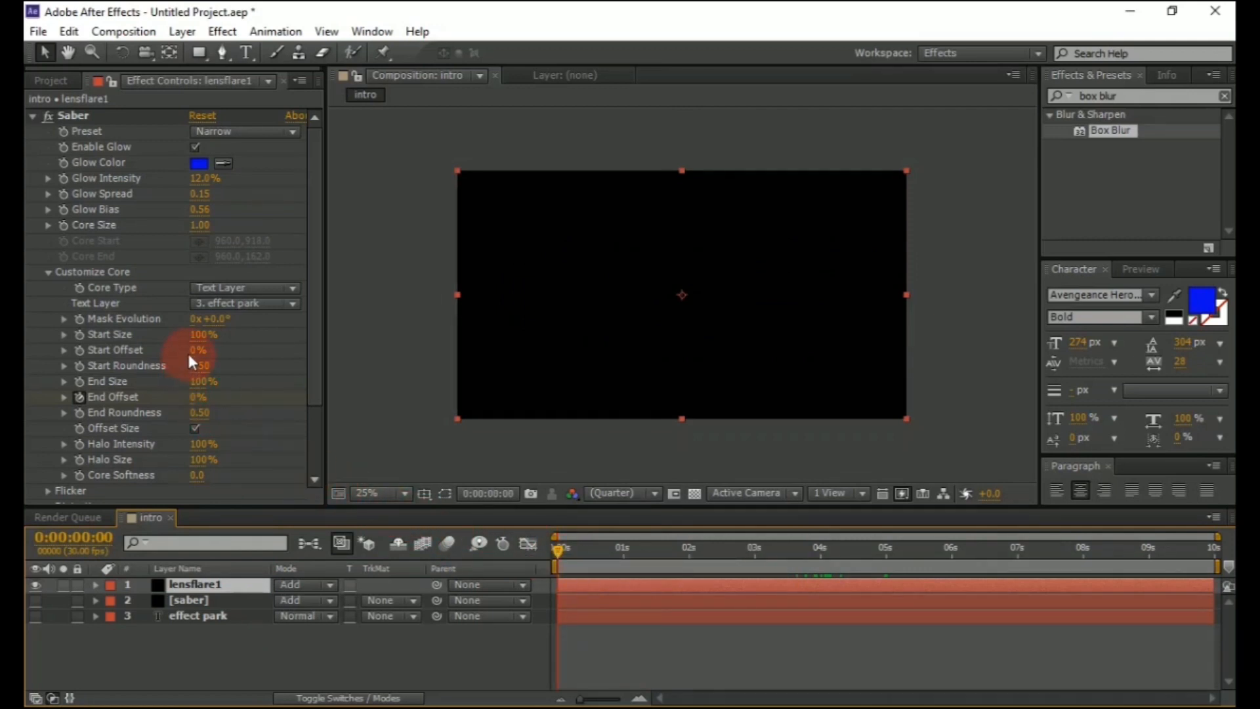
key(Page_Down)
click(78, 350)
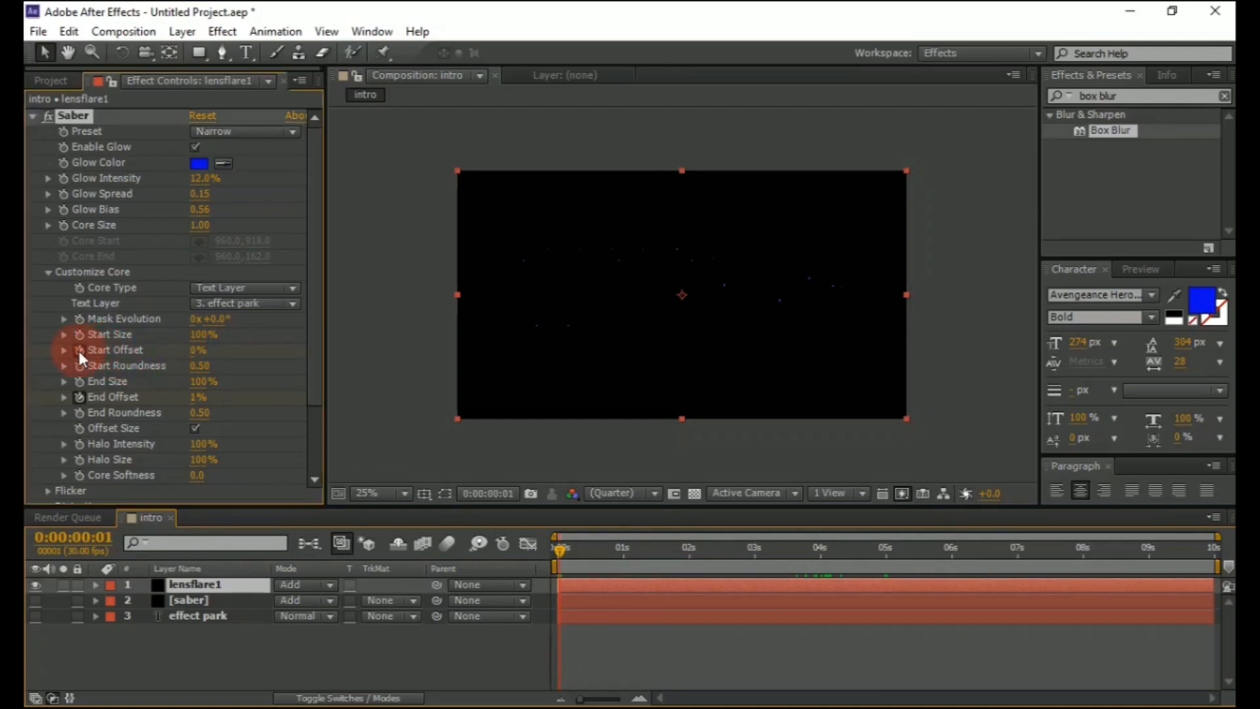
click(884, 548)
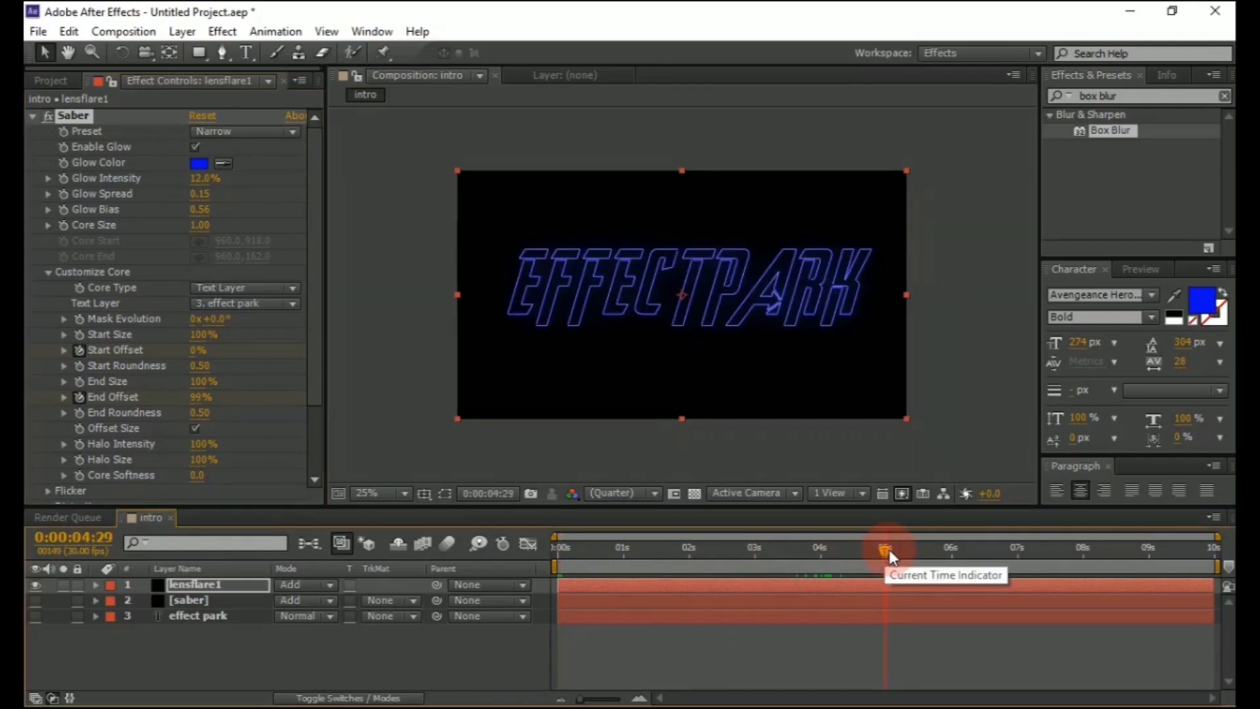
key(Page_Down)
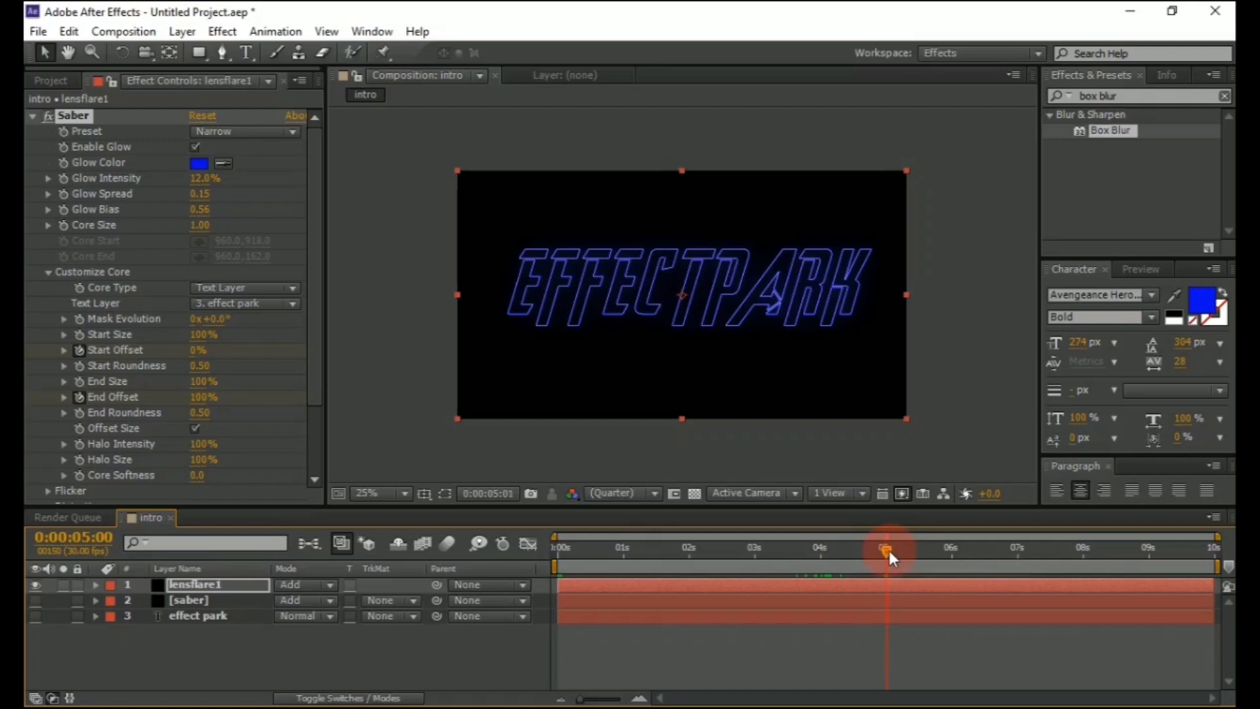
key(Page_Down)
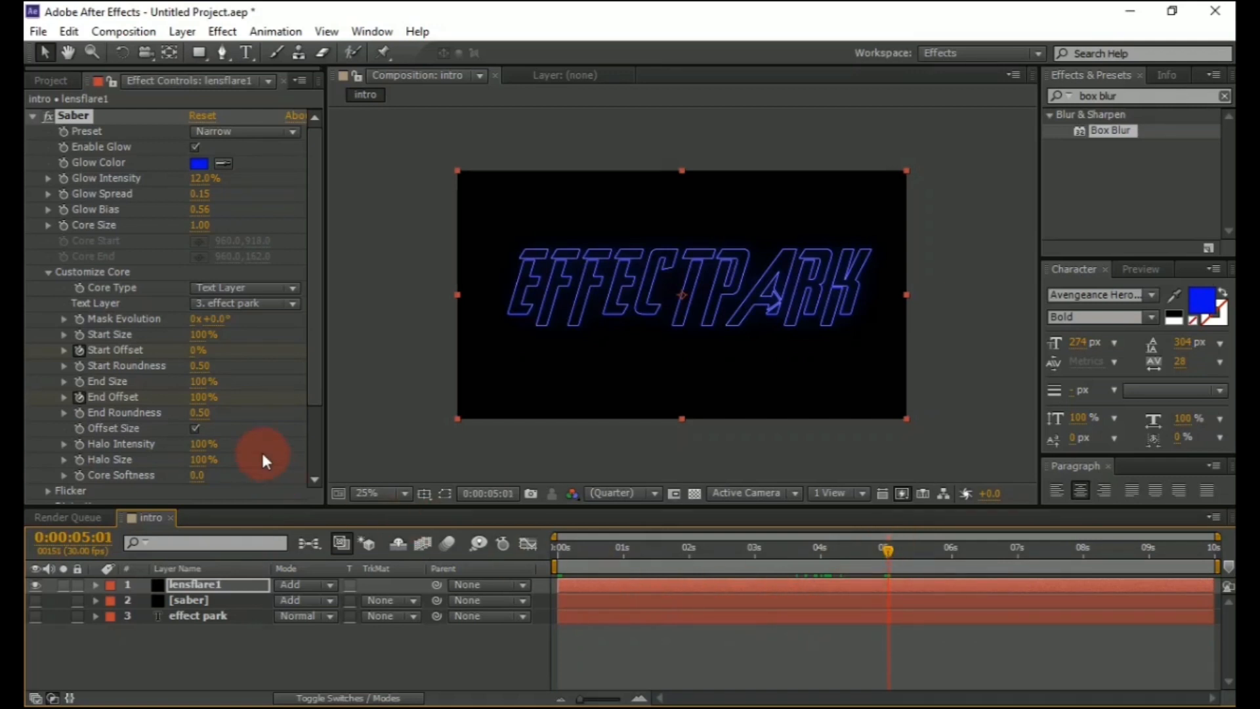
drag(194, 355, 346, 356)
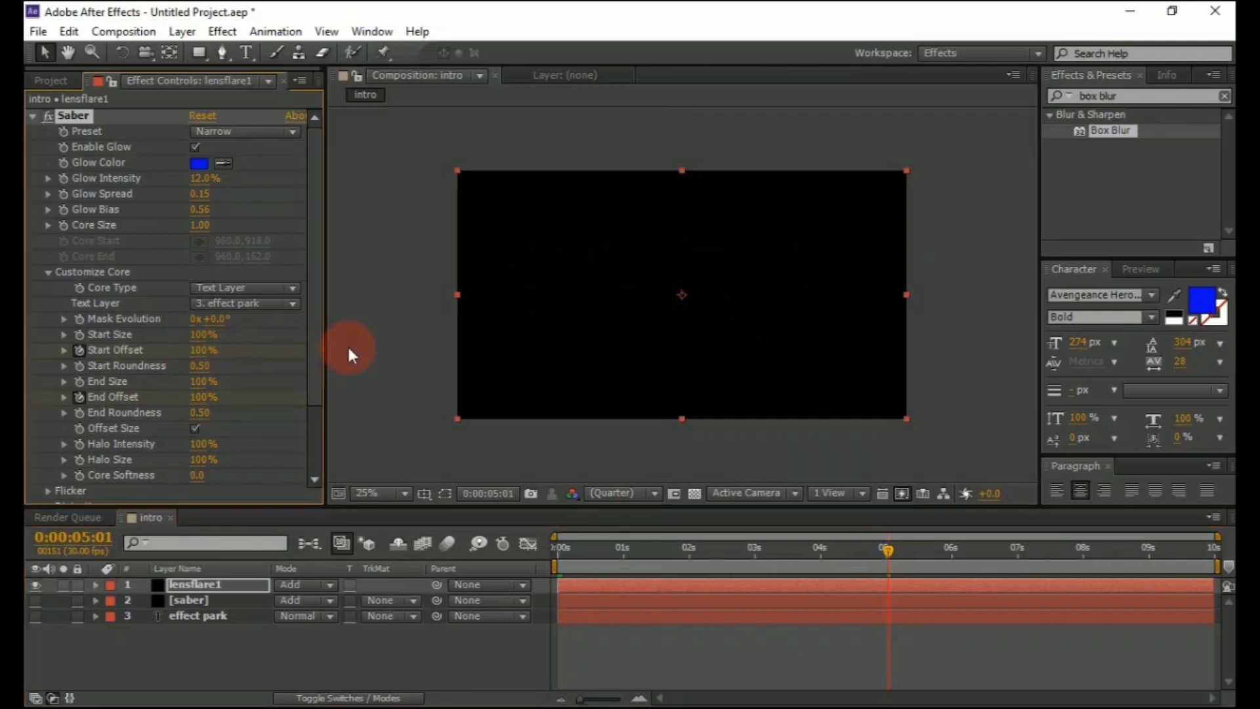
Set lensflare1's Saber Glow Intensity to 250% and Core Size to 5
click(605, 548)
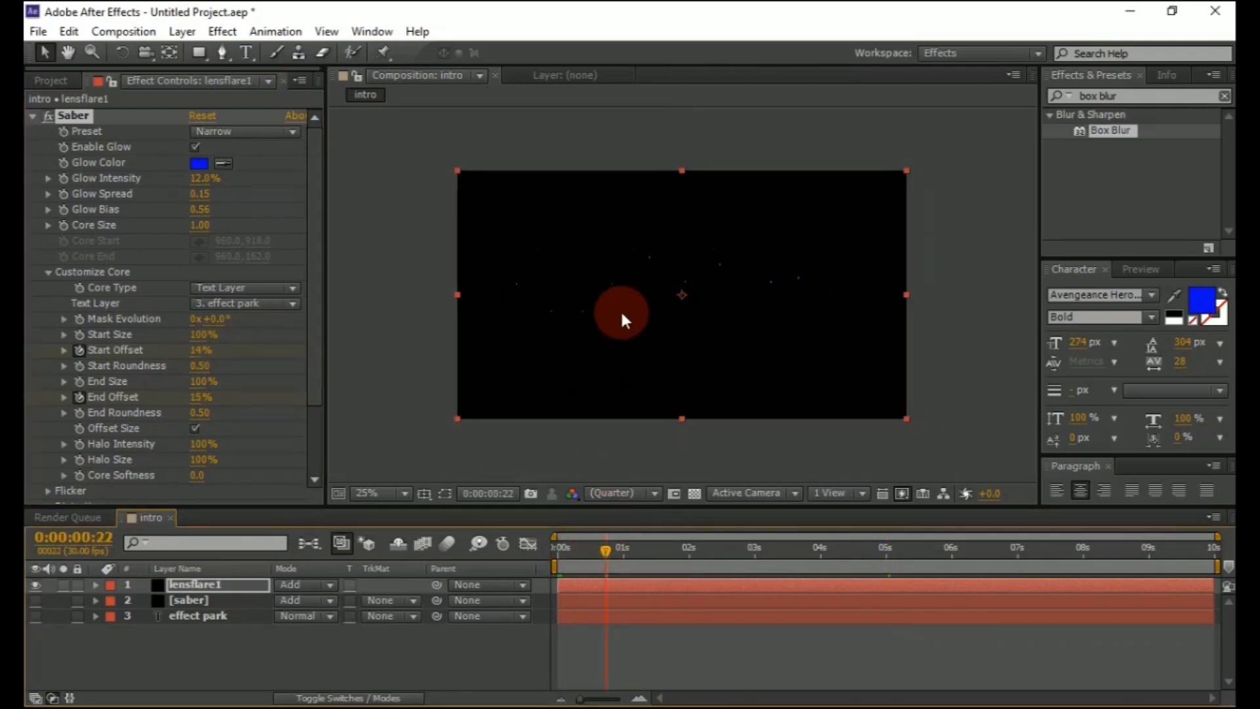
scroll(612, 304, up, 2)
scroll(549, 269, down, 2)
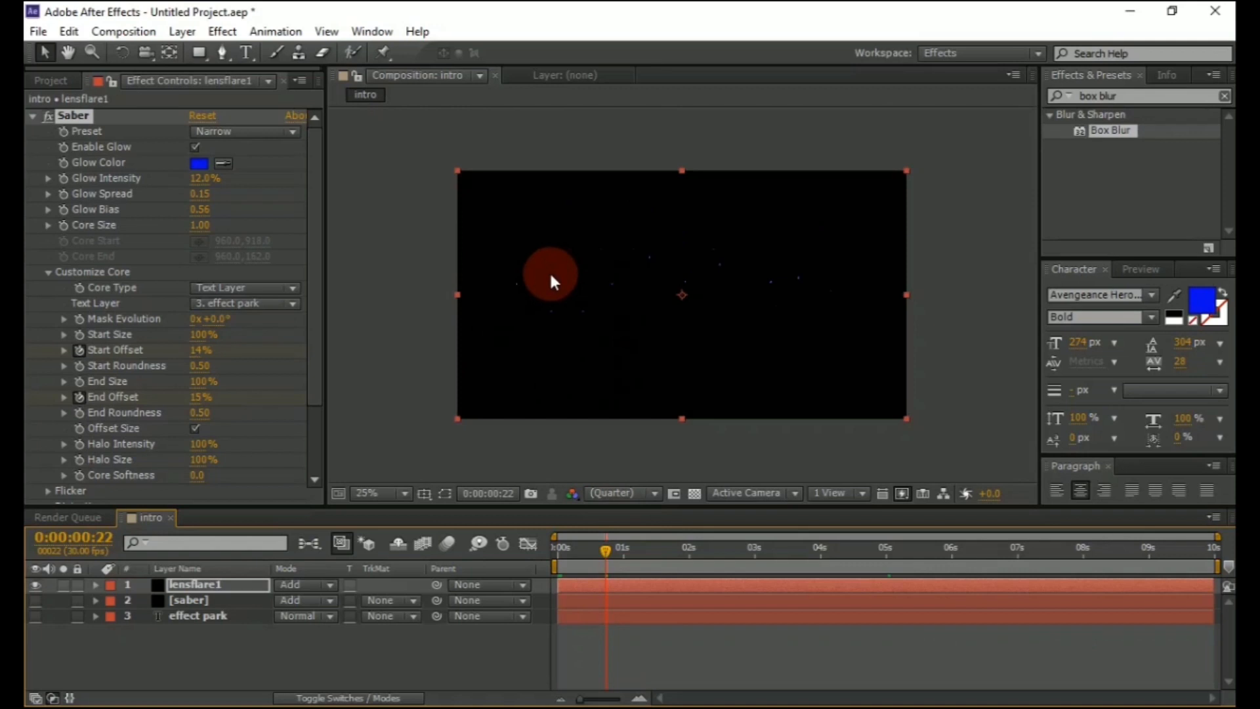
click(199, 179)
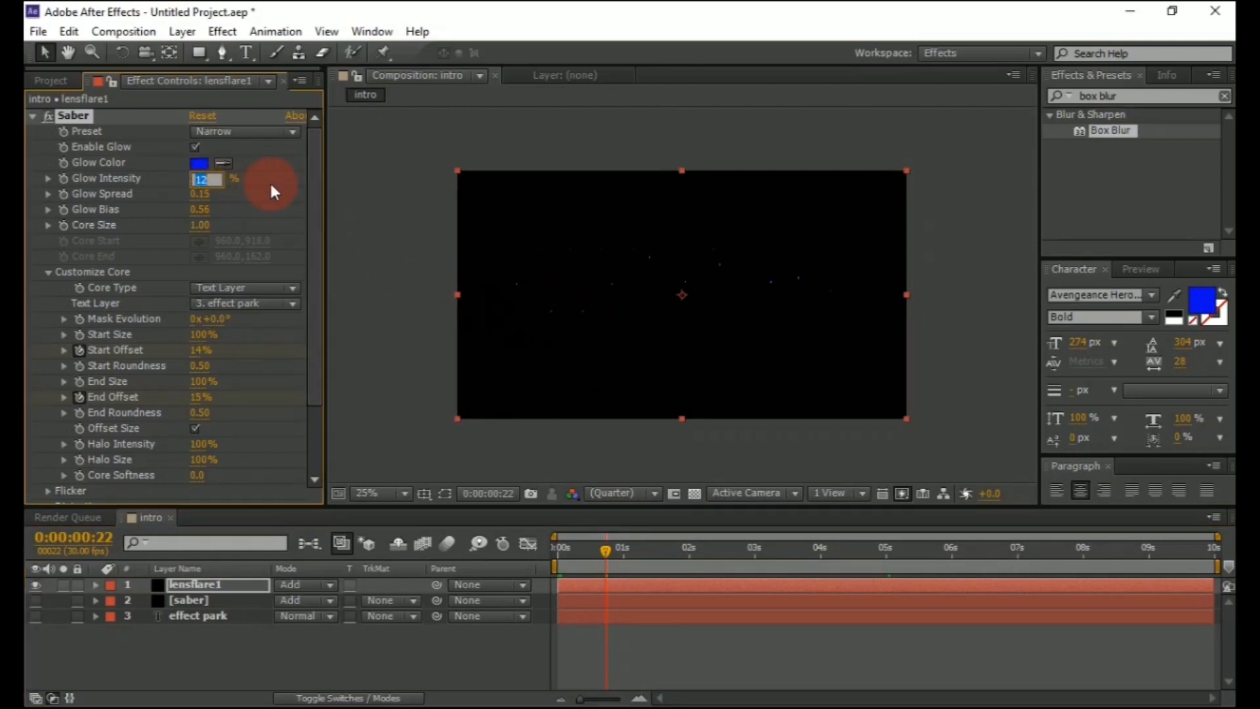
text(250)
click(271, 187)
click(200, 225)
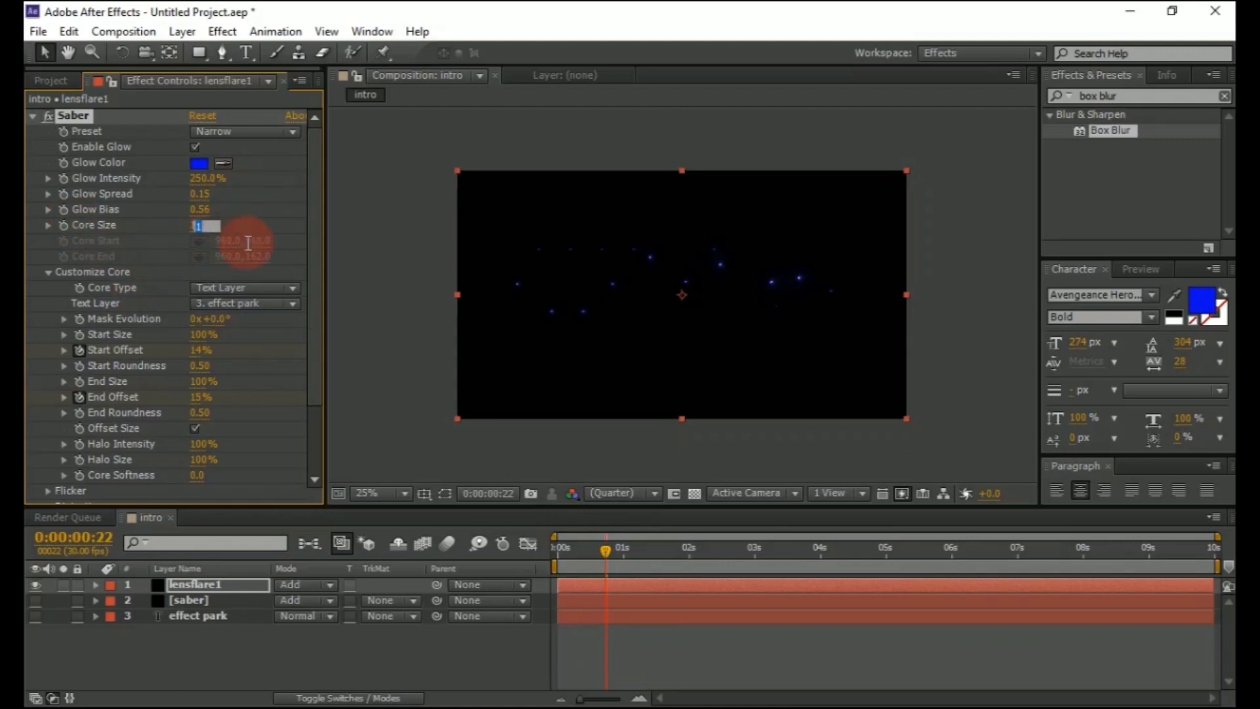
text(5)
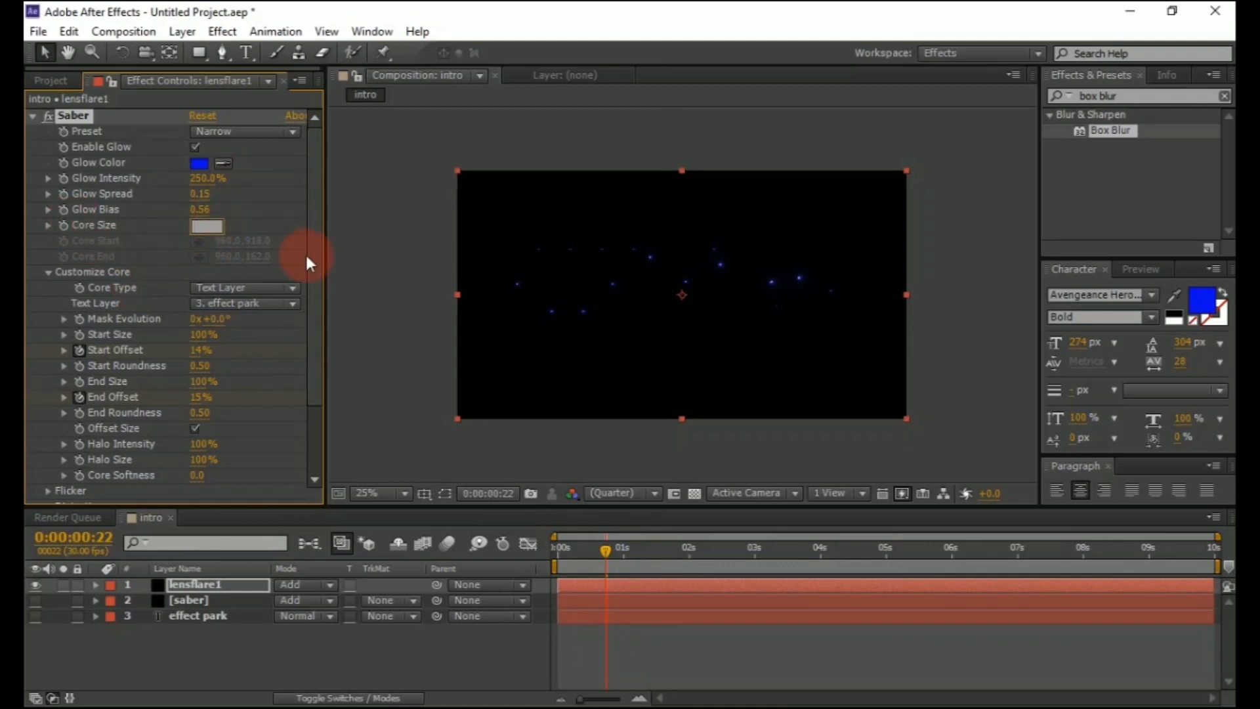
click(305, 255)
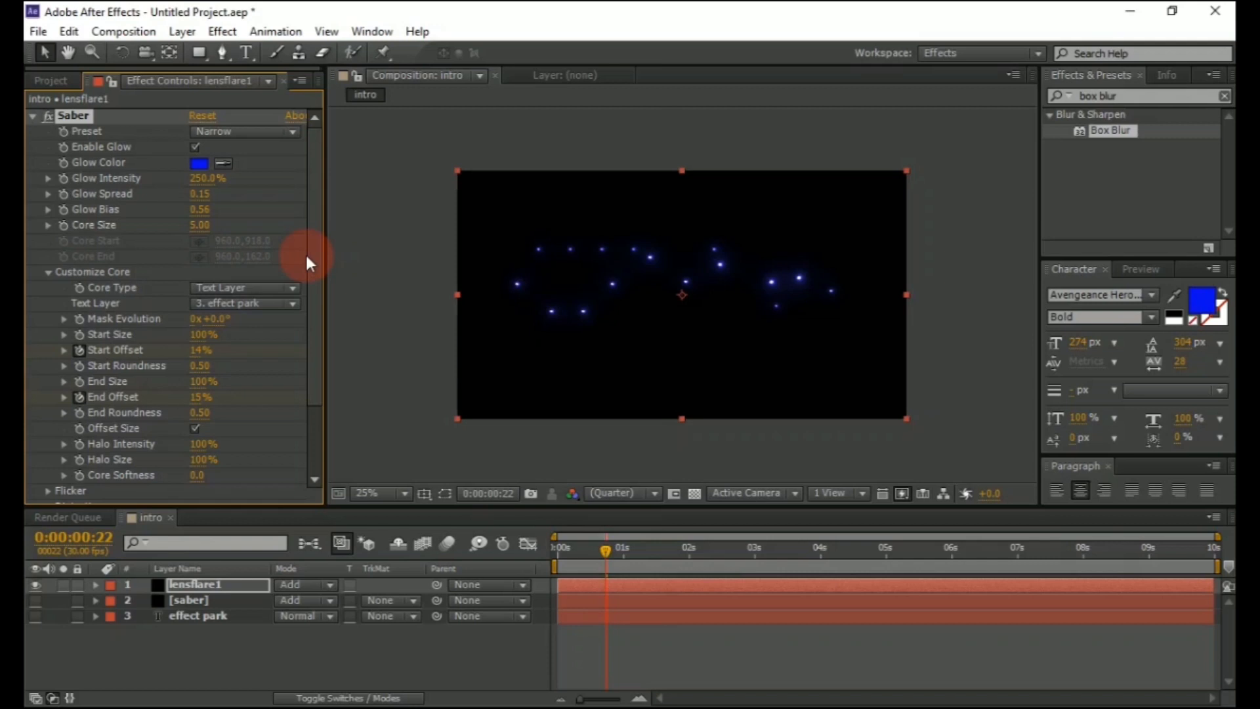
click(718, 207)
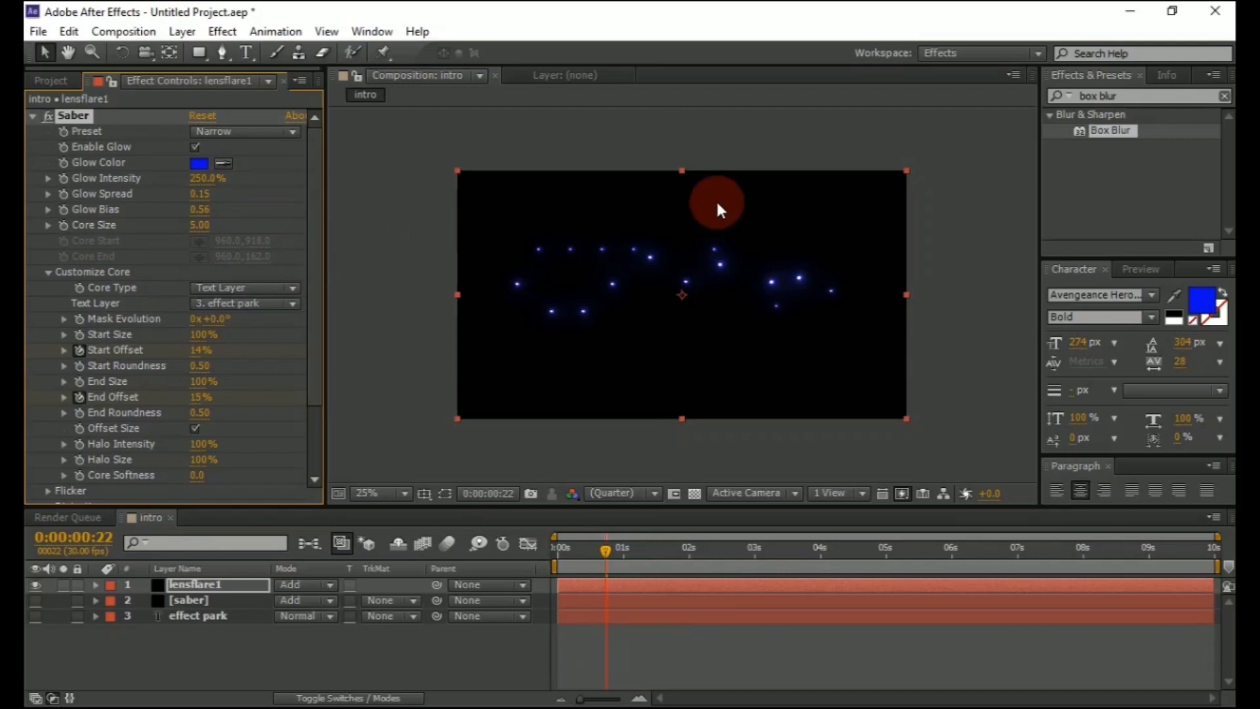
Search the effects for box blur and apply Box Blur to the lensflare1 layer
click(1122, 98)
key(BackSpace)
key(BackSpace)
key(BackSpace)
key(BackSpace)
key(BackSpace)
key(BackSpace)
key(BackSpace)
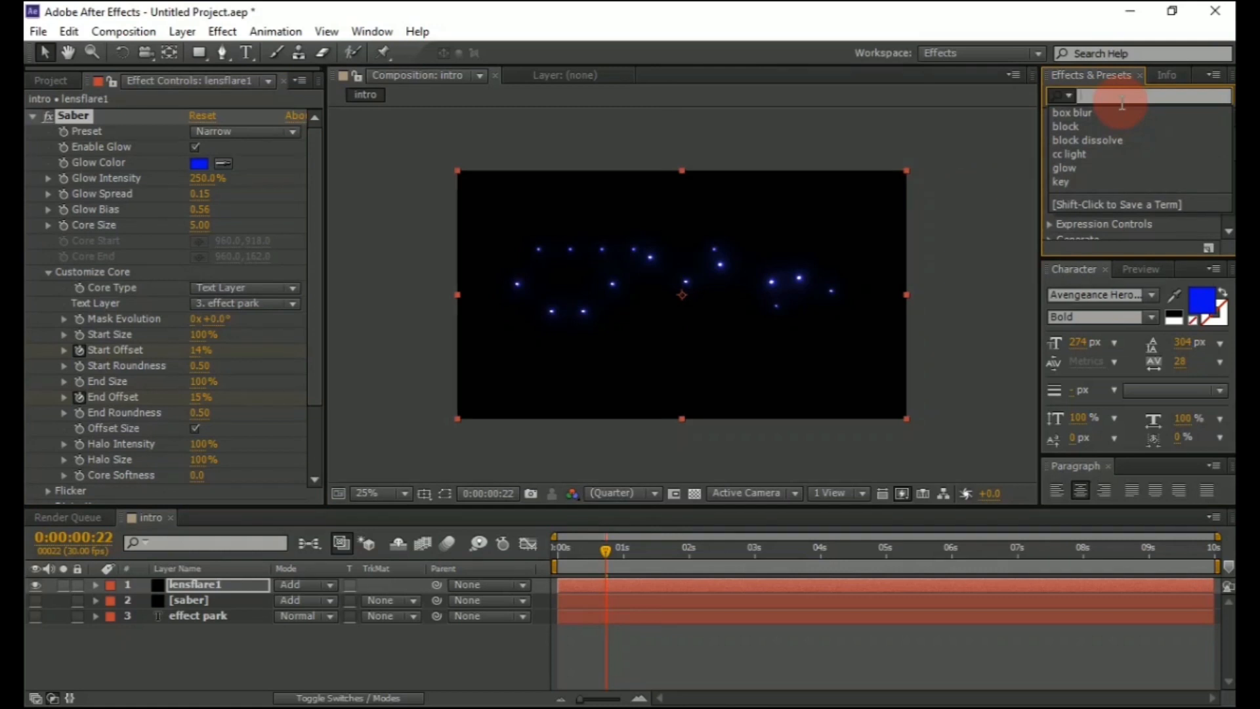
text(box)
text(blur)
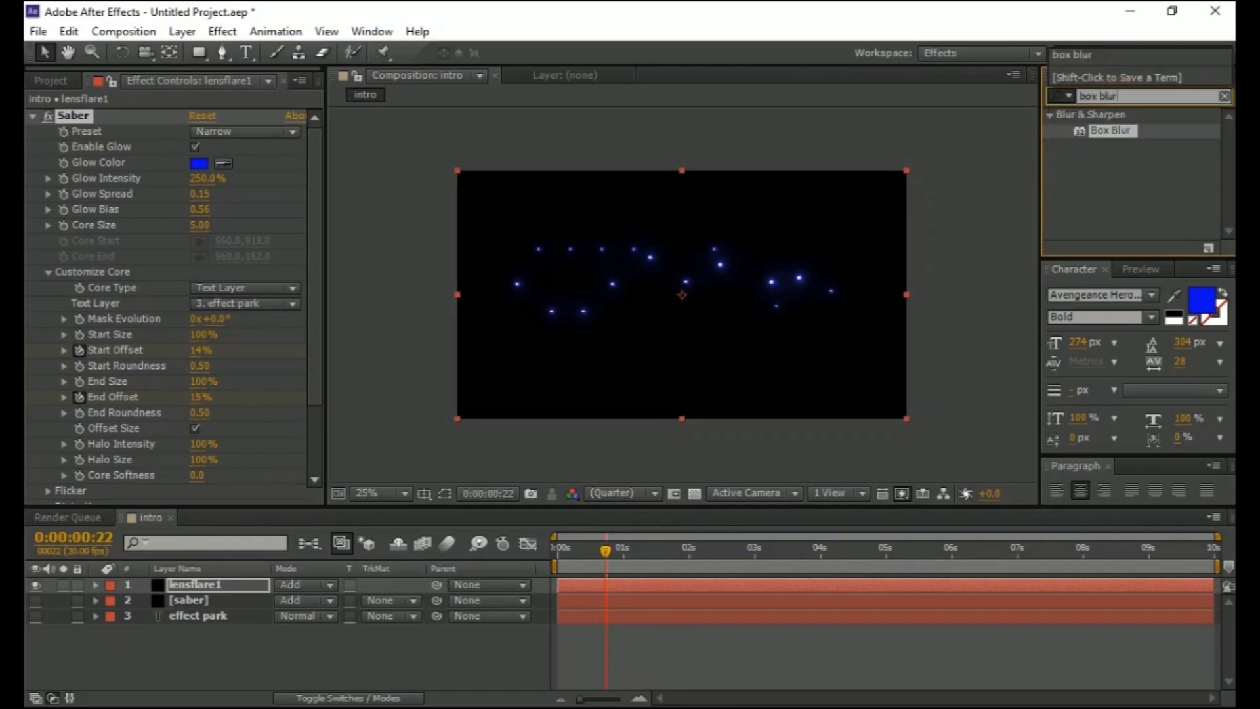
click(1119, 99)
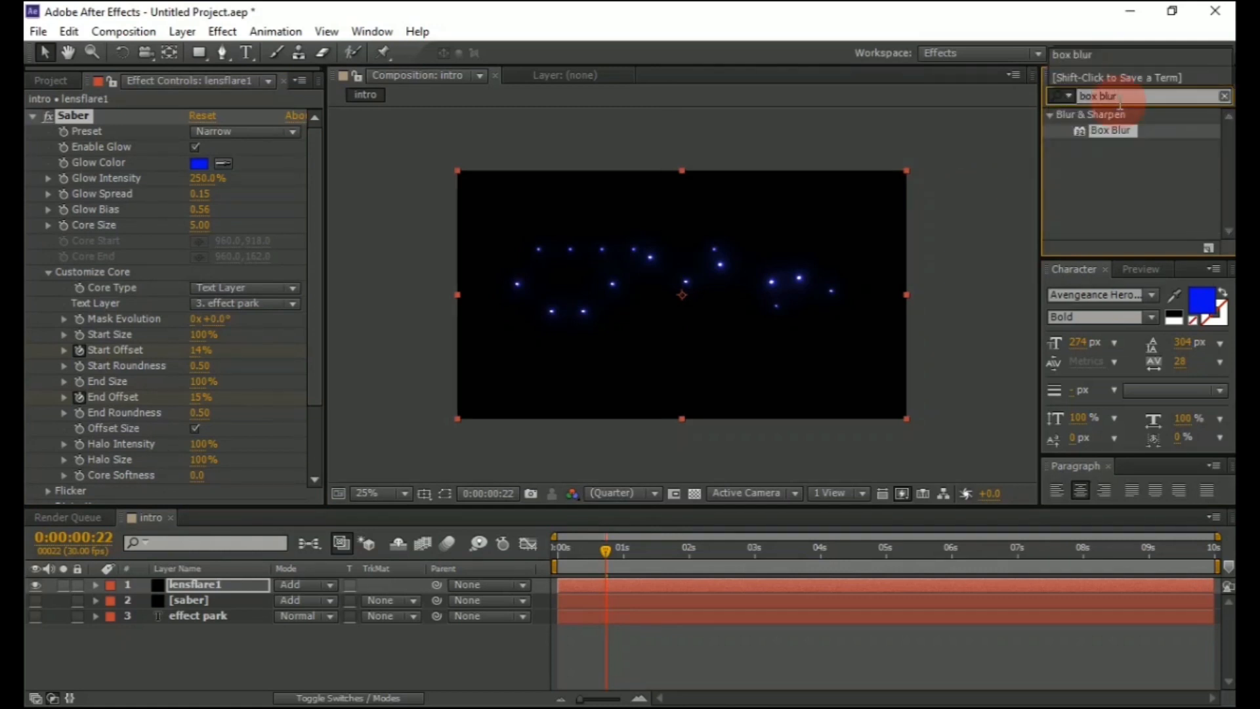
double_click(1128, 129)
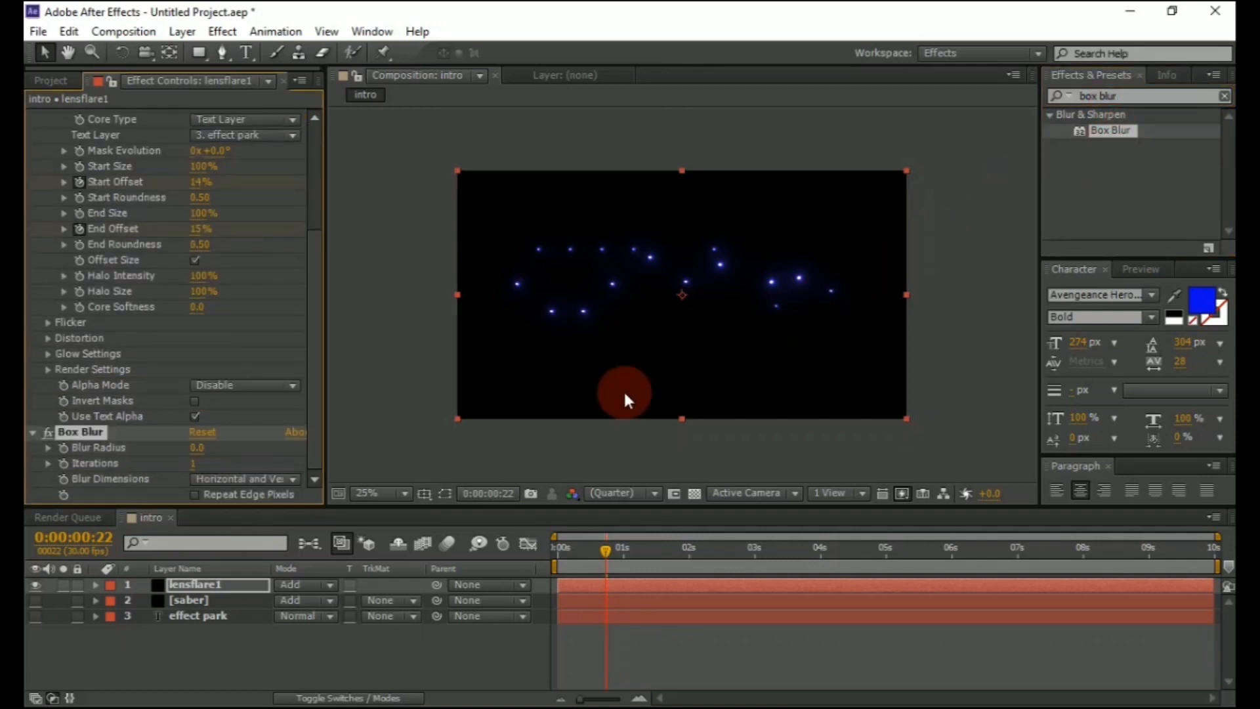
Set the Box Blur radius to 15
click(197, 448)
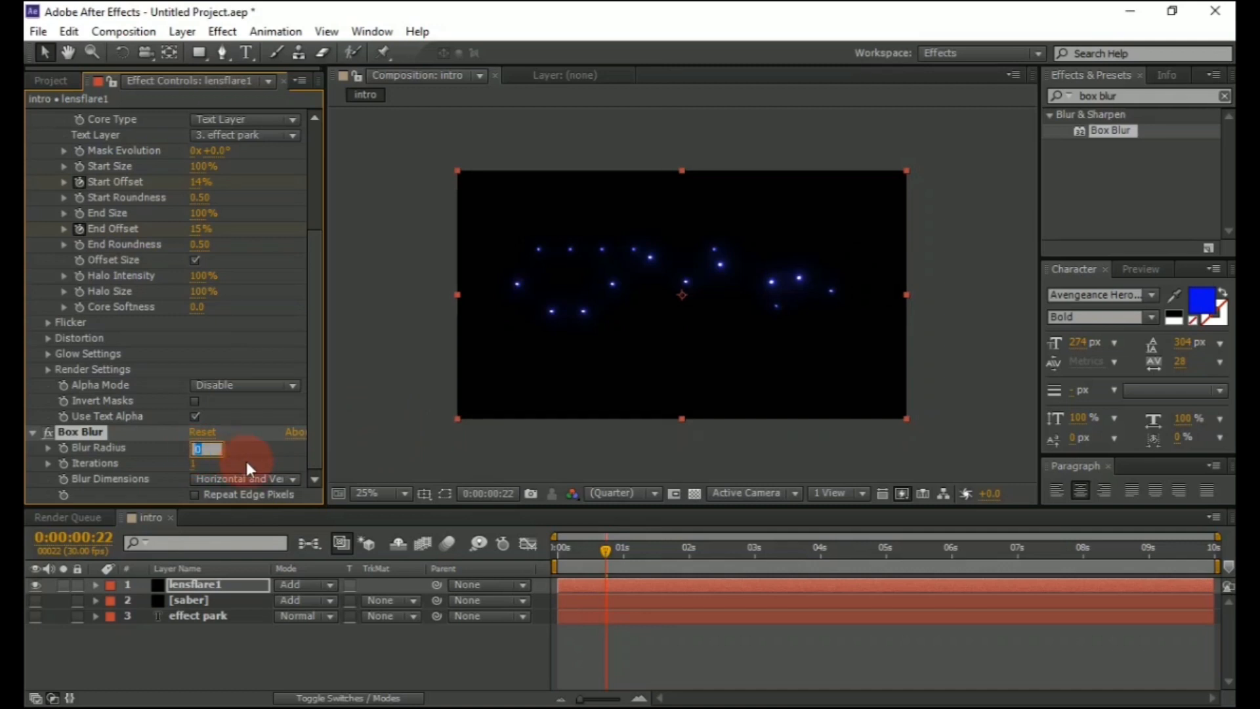
click(495, 467)
key(Tab)
click(412, 440)
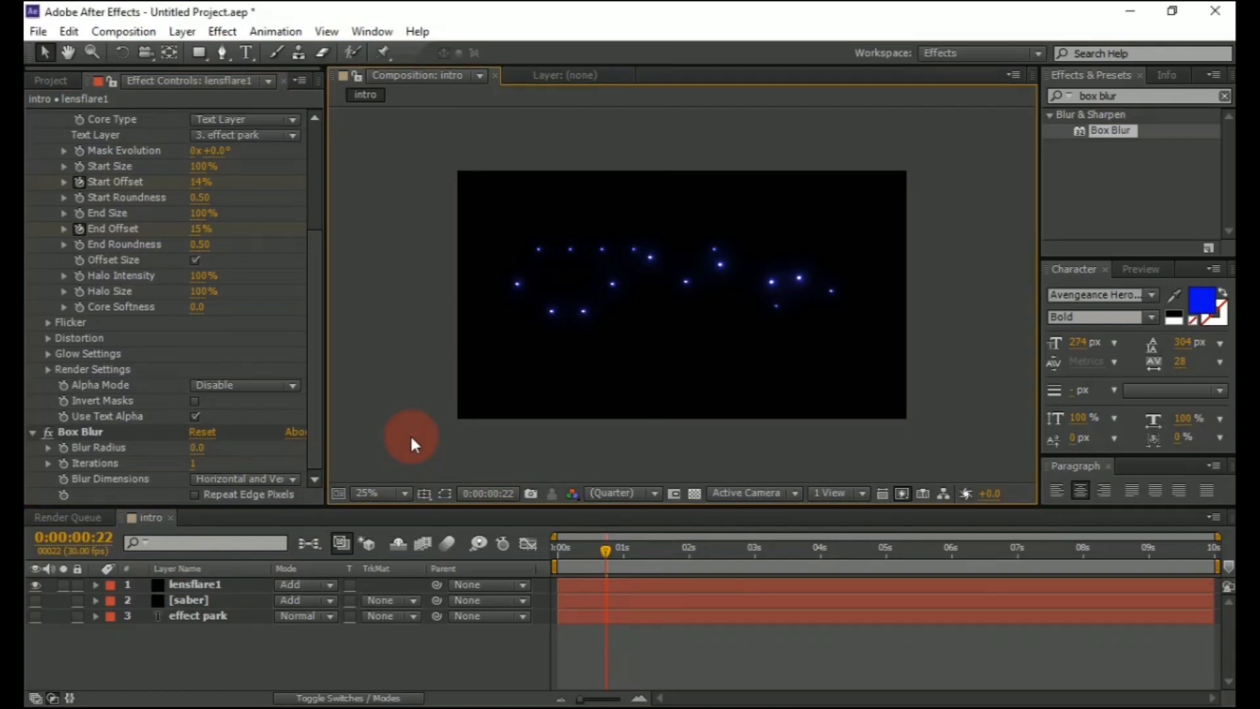
click(196, 448)
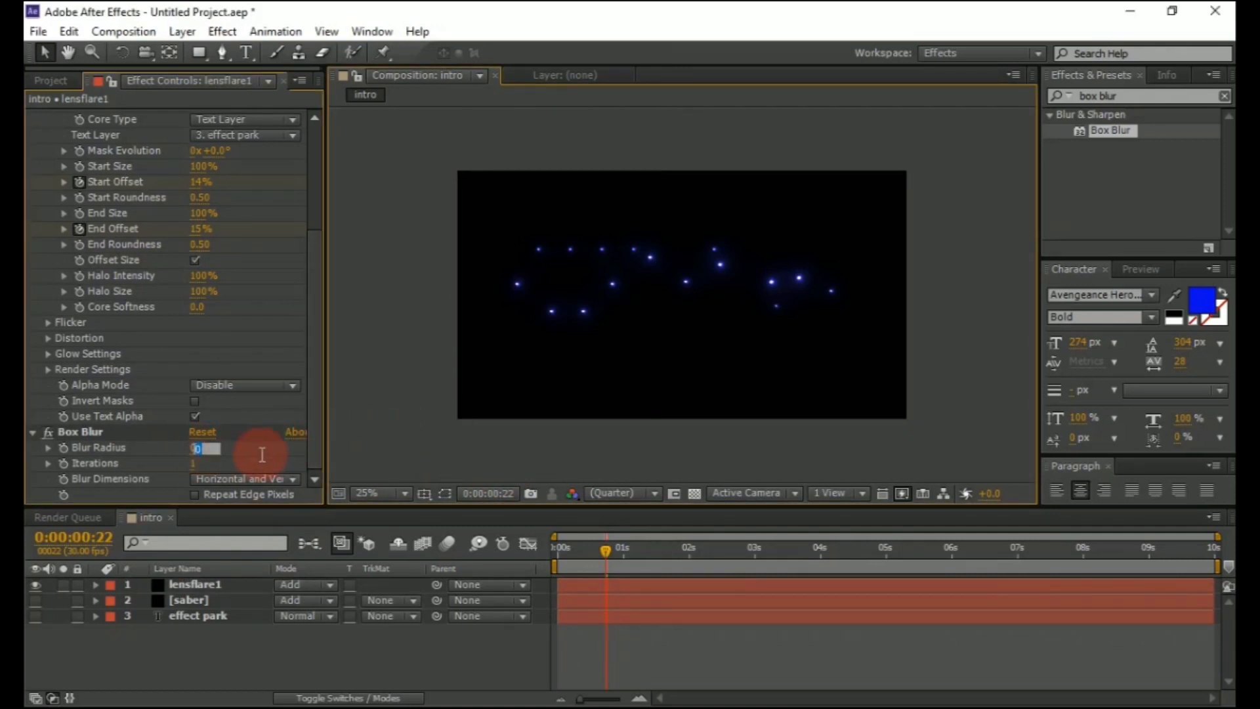
text(15)
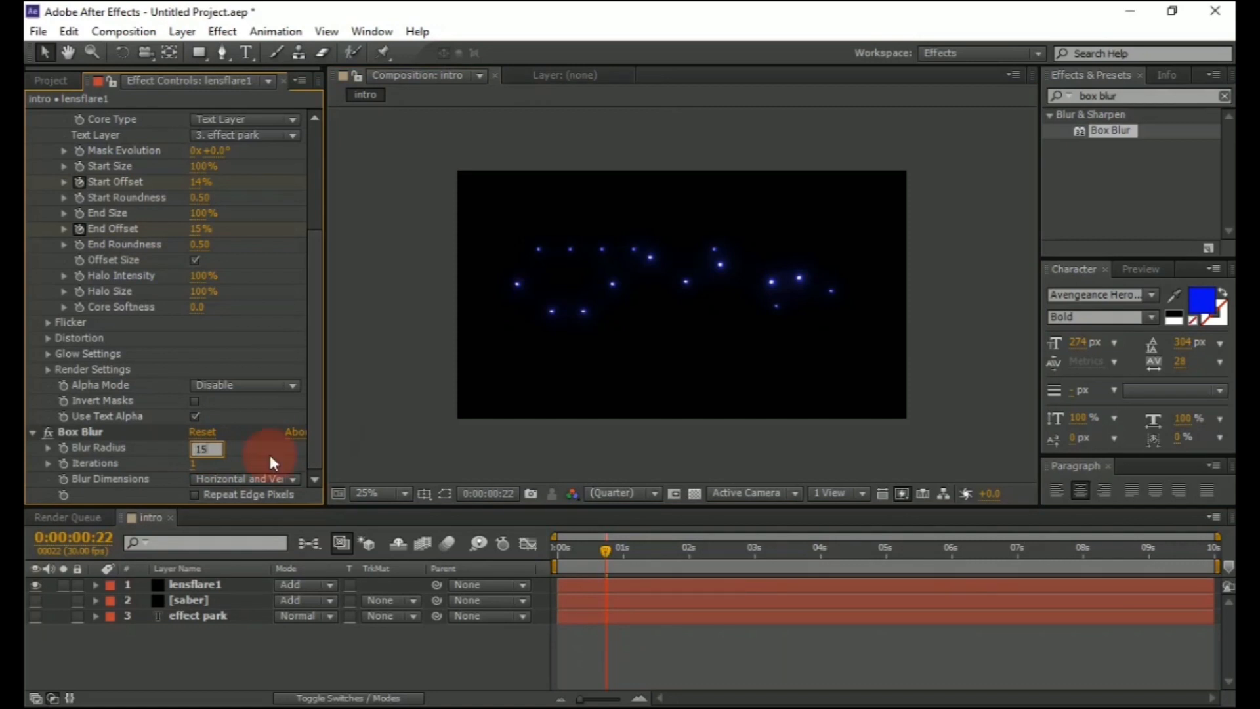
key(Return)
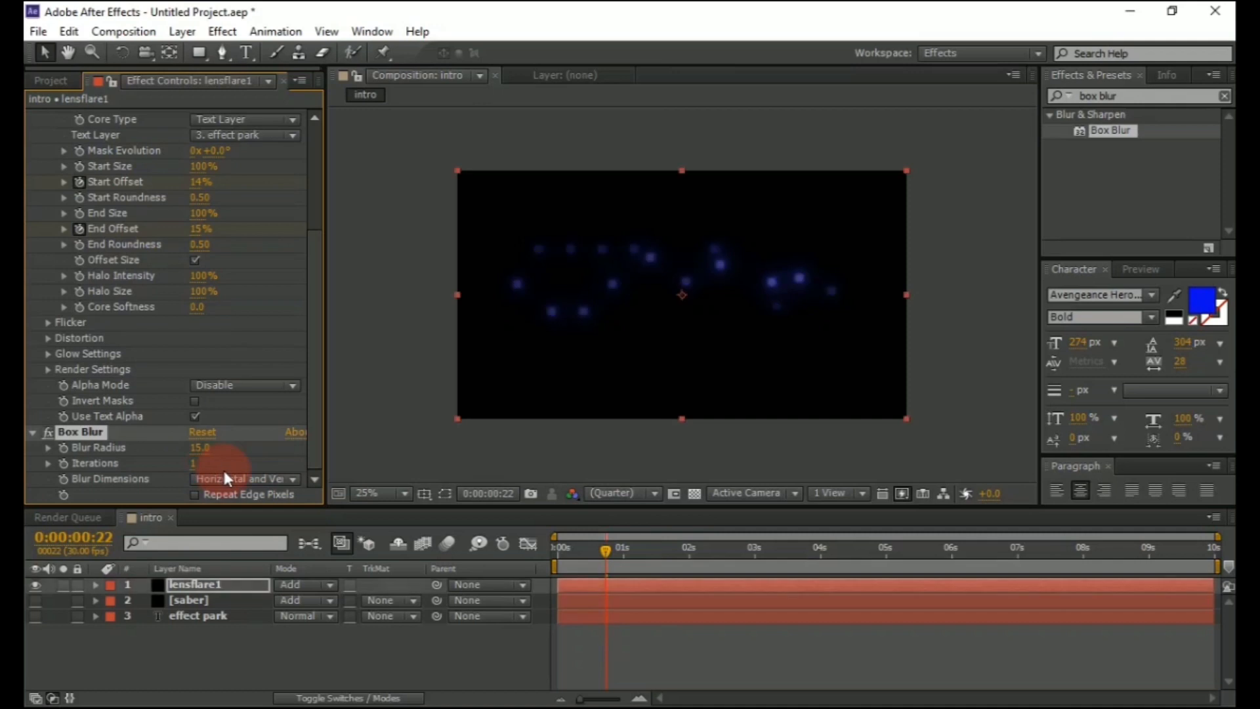
Set Box Blur Iterations to 7 and Blur Dimensions to Horizontal
click(197, 464)
text(7)
click(225, 467)
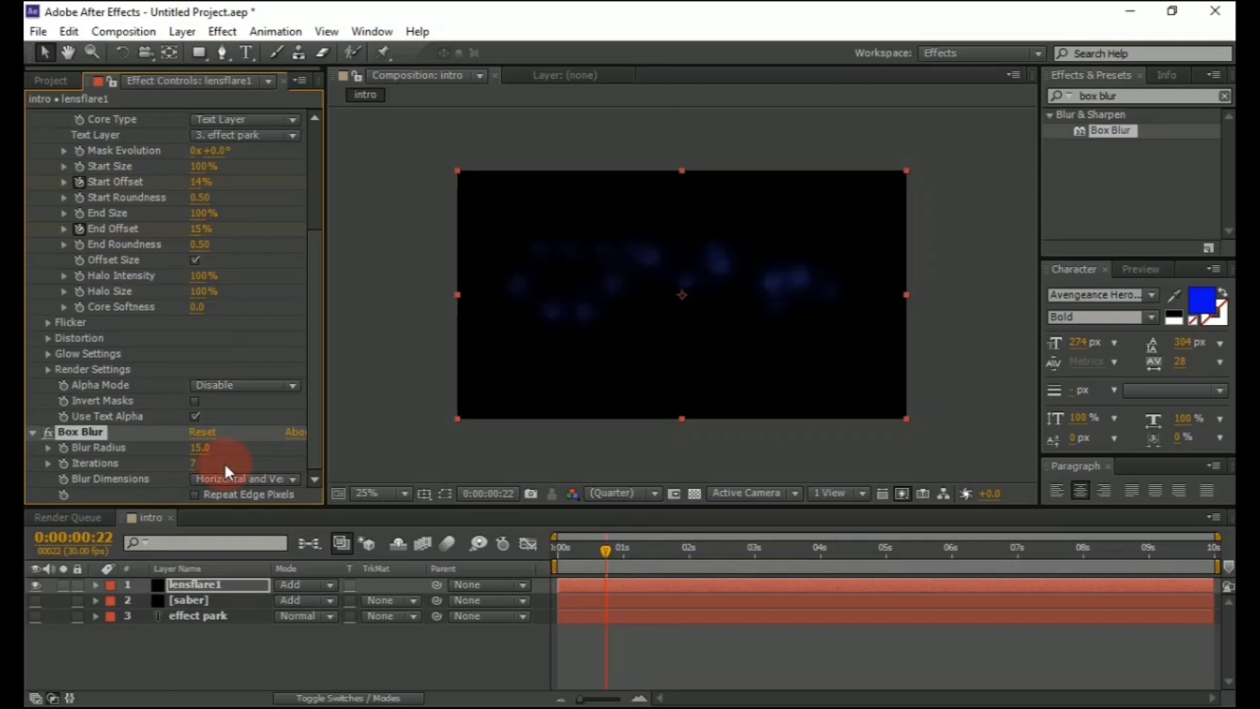
drag(199, 464, 207, 459)
click(231, 474)
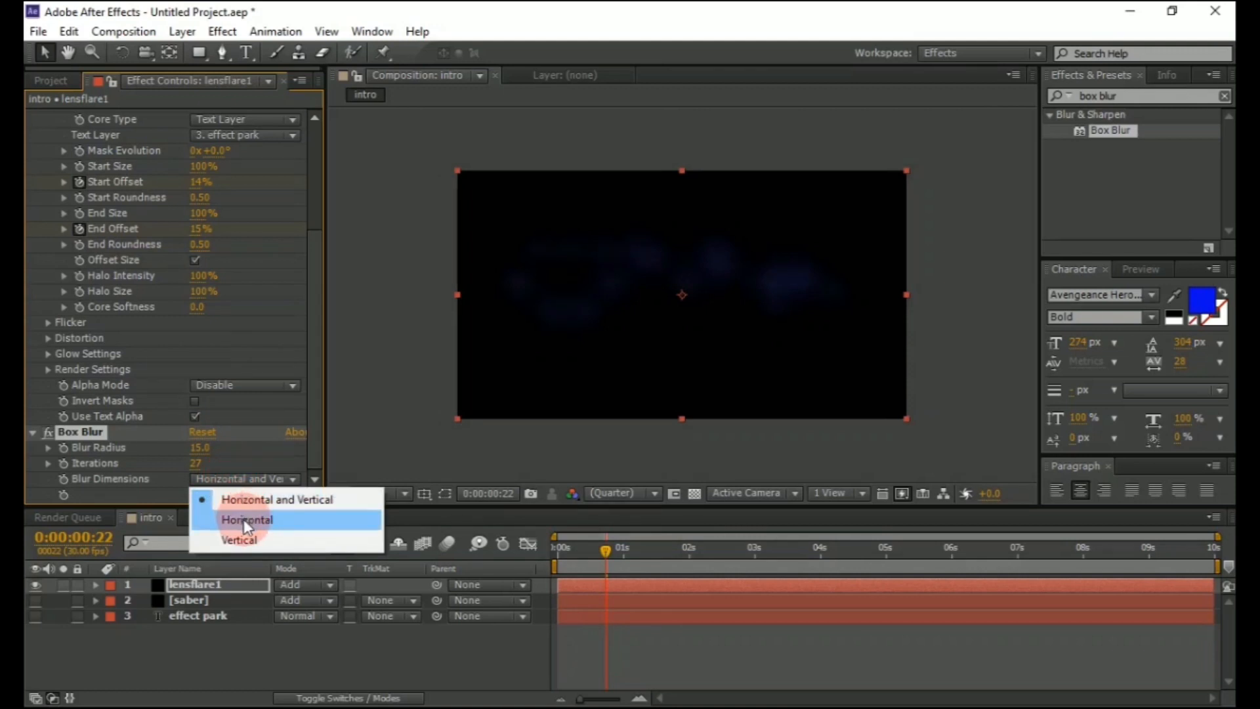
click(246, 522)
click(201, 464)
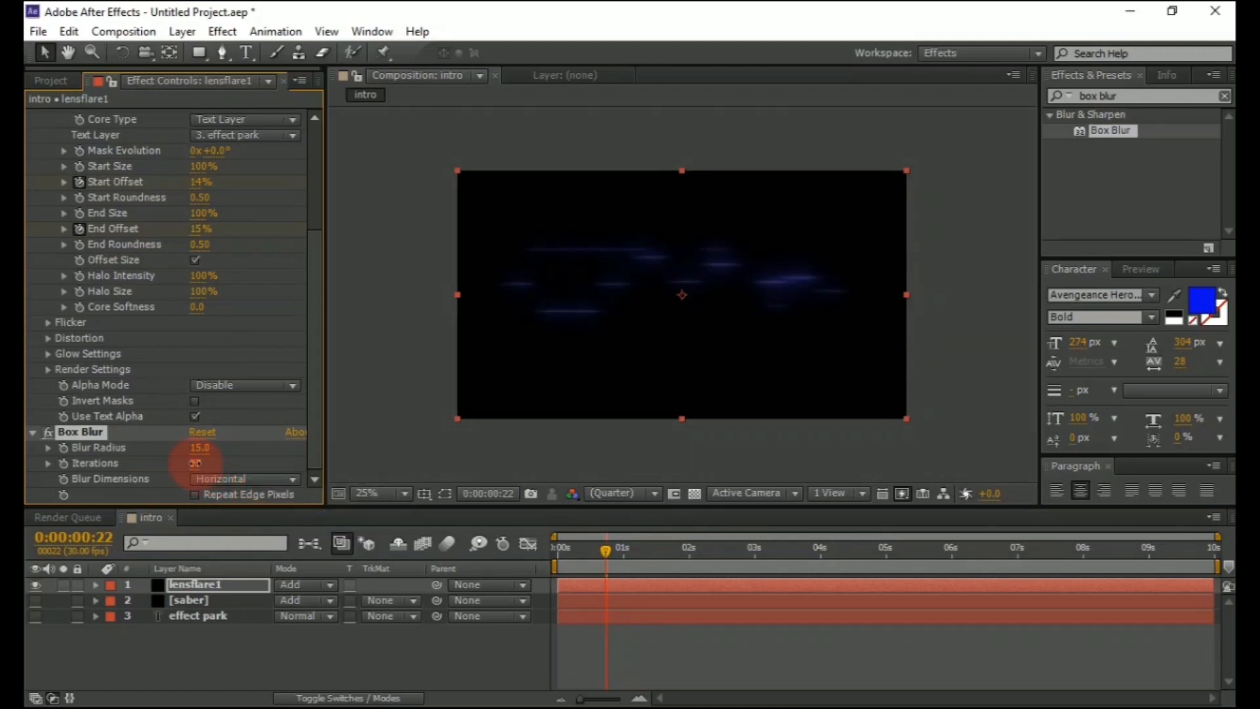
click(236, 479)
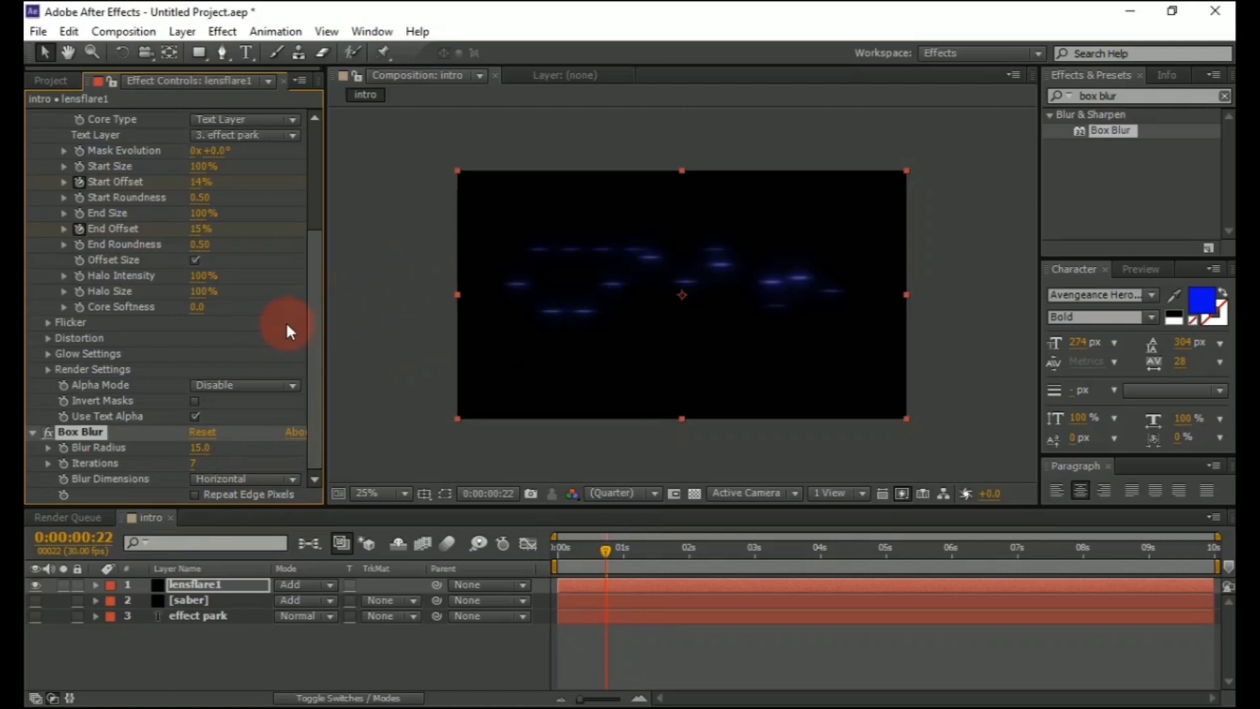
Collapse the Saber and Box Blur effects in the effect controls
scroll(214, 325, up, 5)
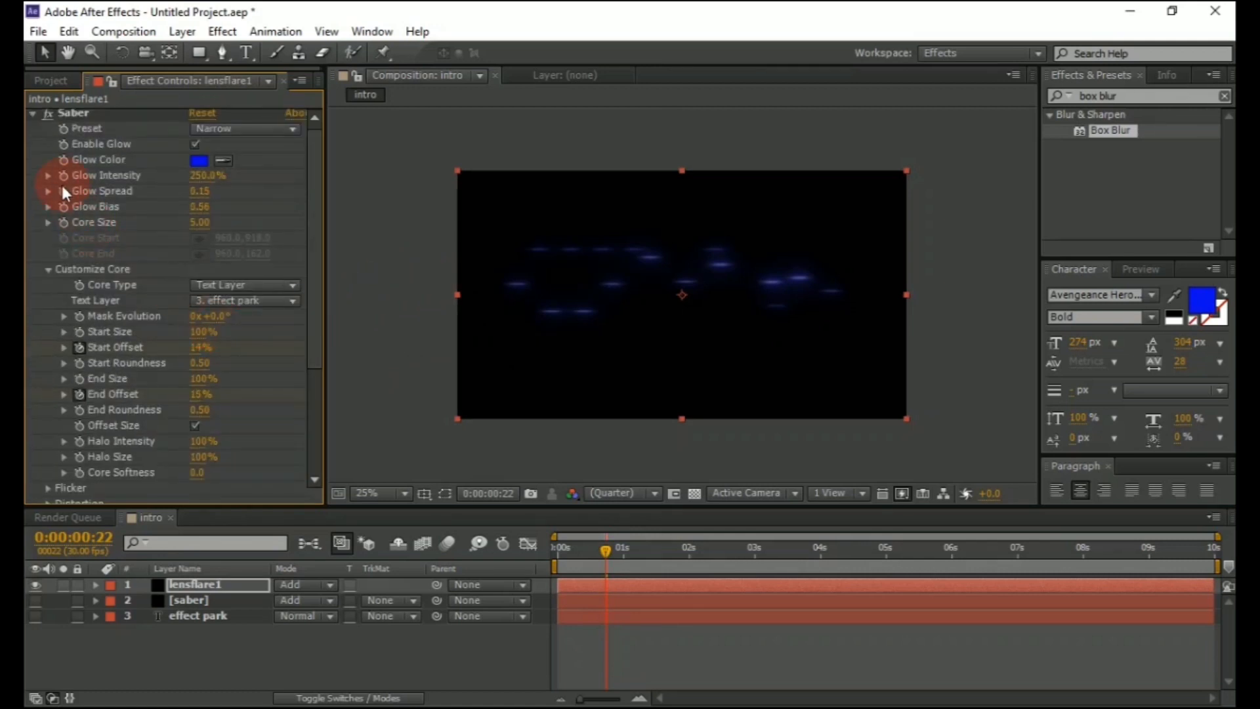
click(31, 116)
click(31, 132)
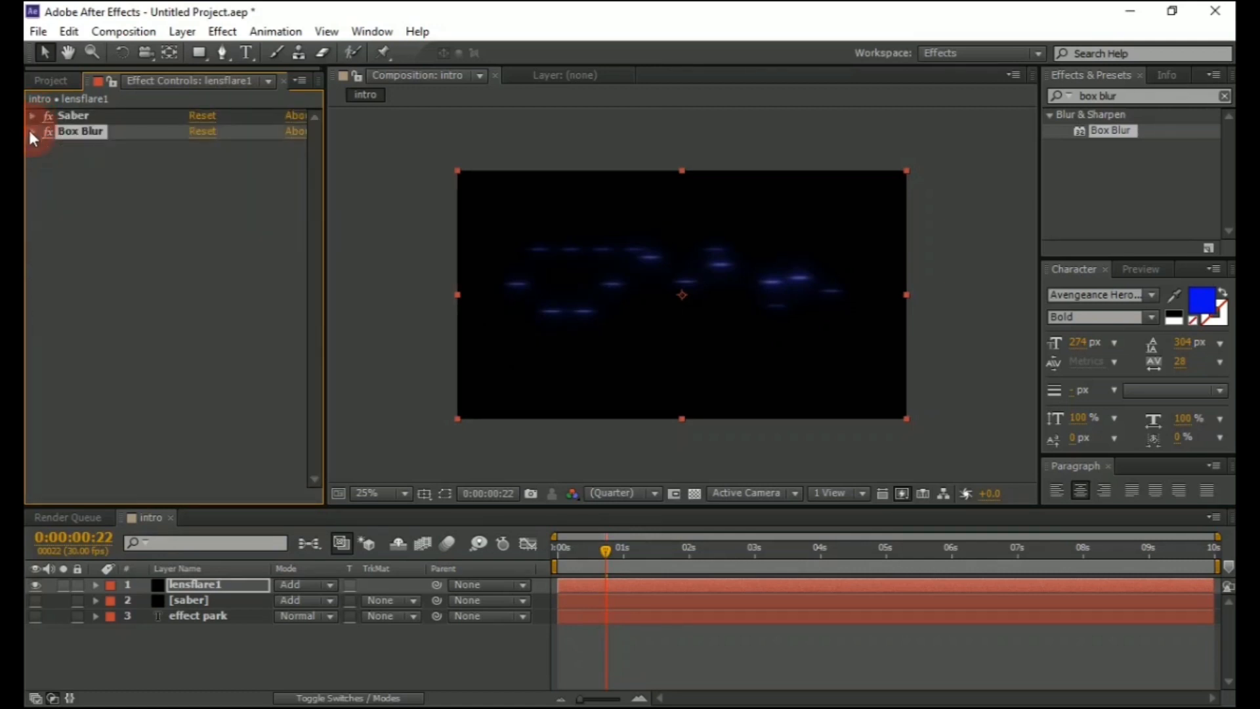
Duplicate the lensflare1 layer
click(184, 580)
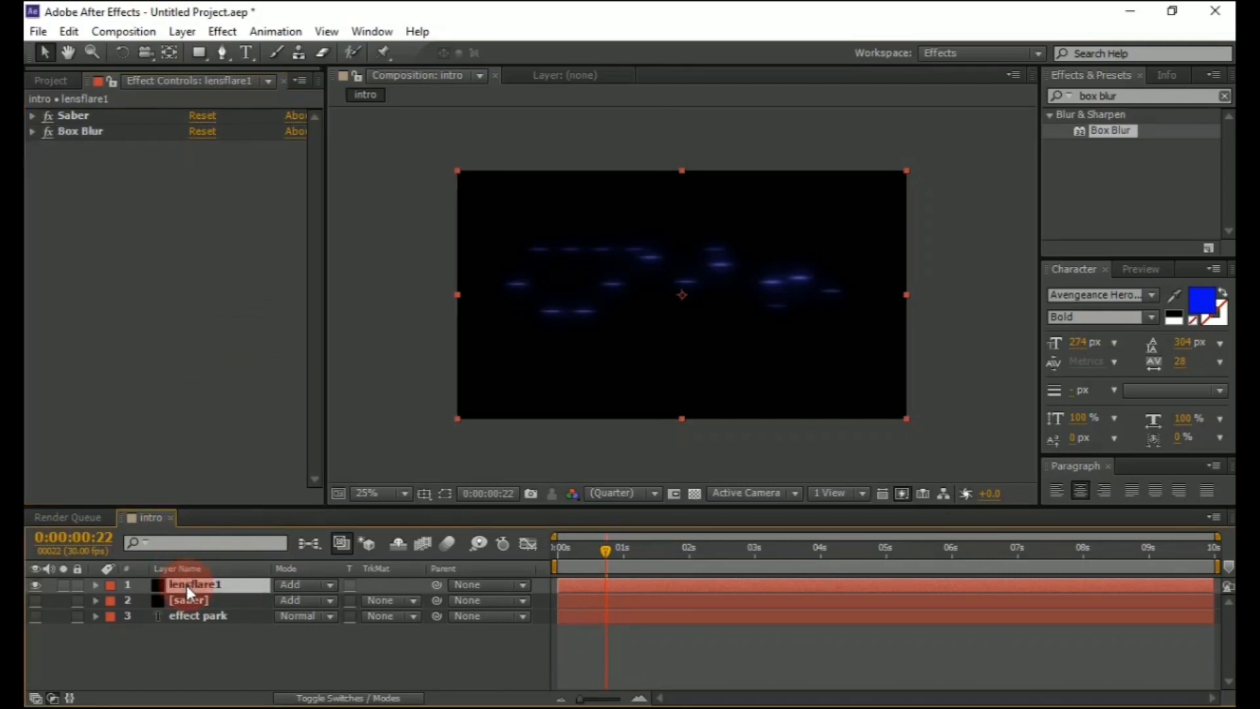
key(ctrl+d)
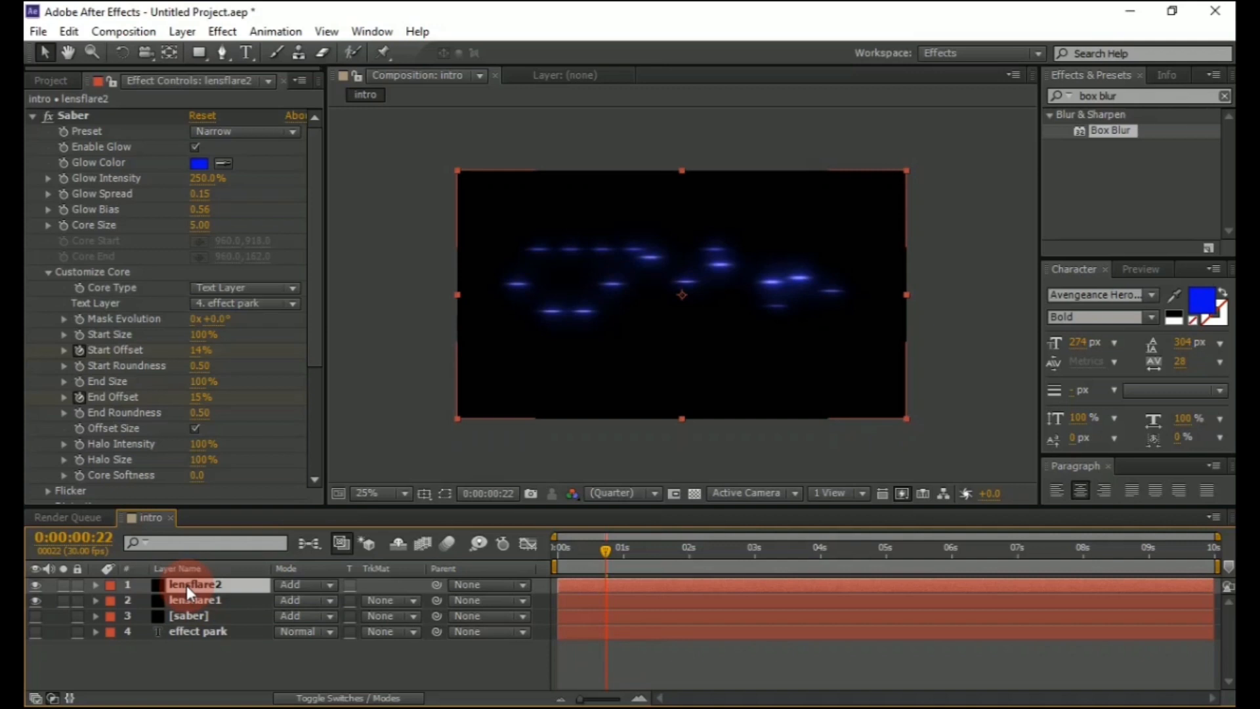
Set the duplicated lens-flare layer's Box Blur radius to 8 and collapse the Box Blur effect
click(37, 599)
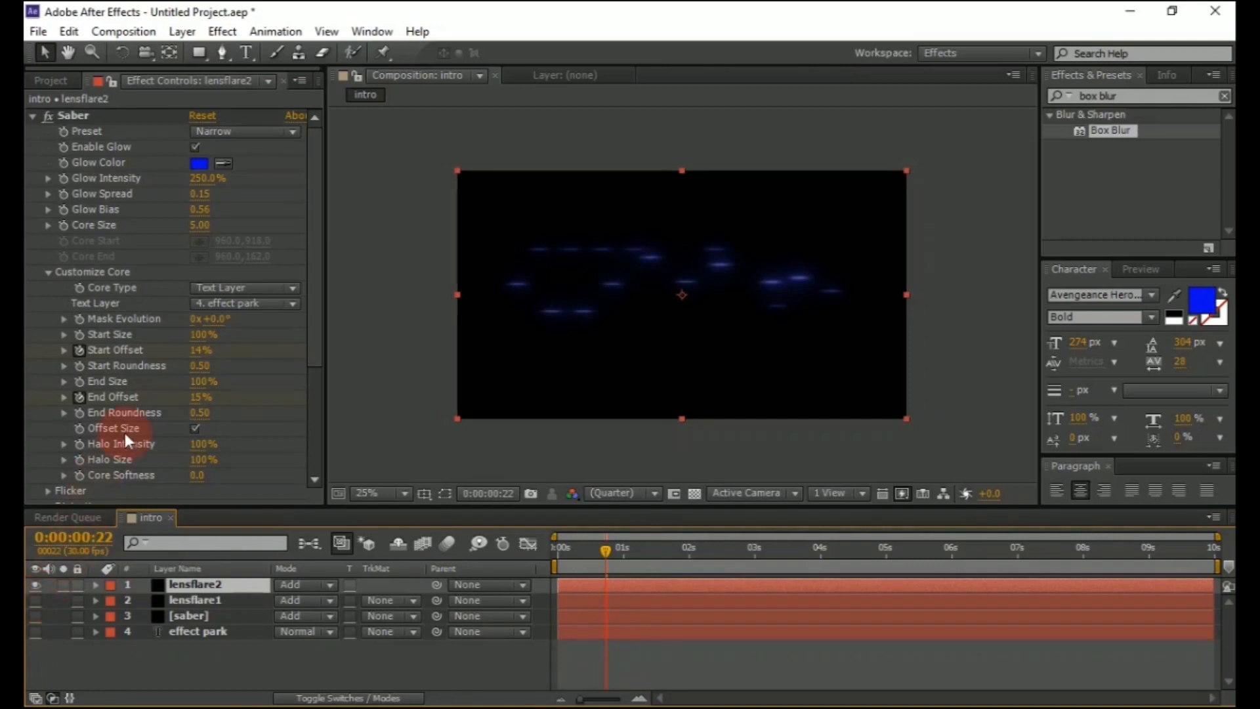
scroll(141, 371, down, 5)
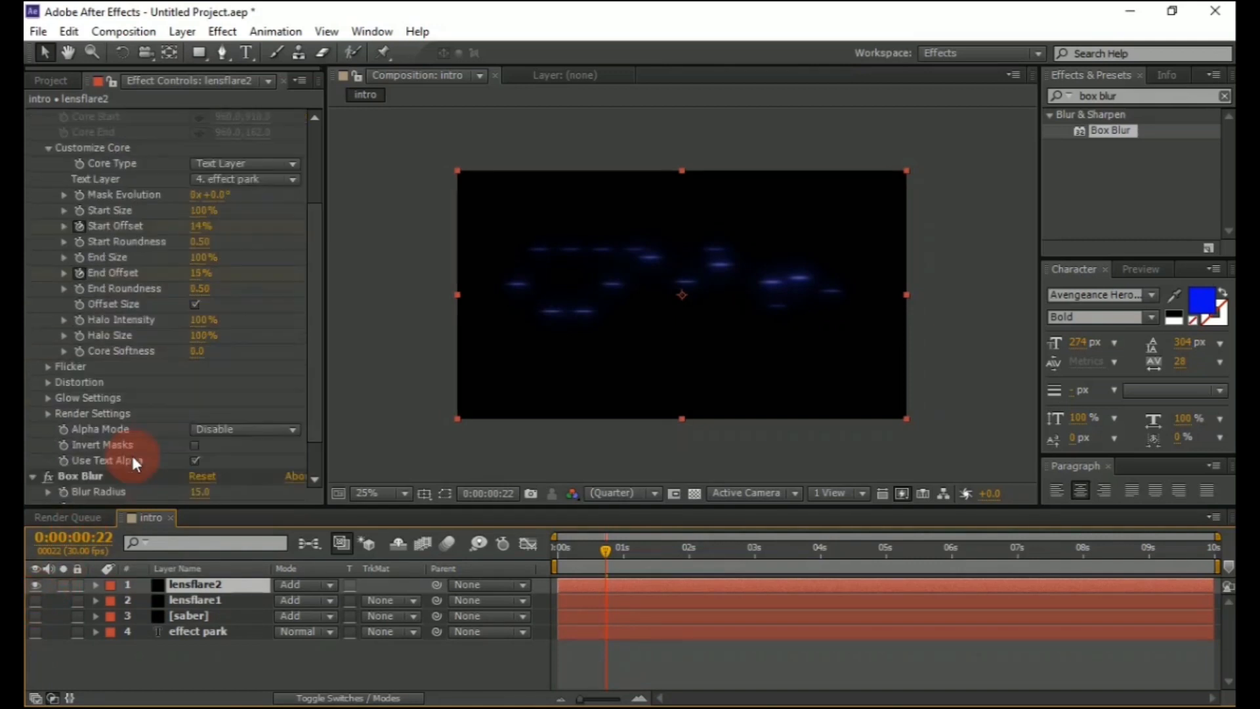
drag(196, 453, 174, 460)
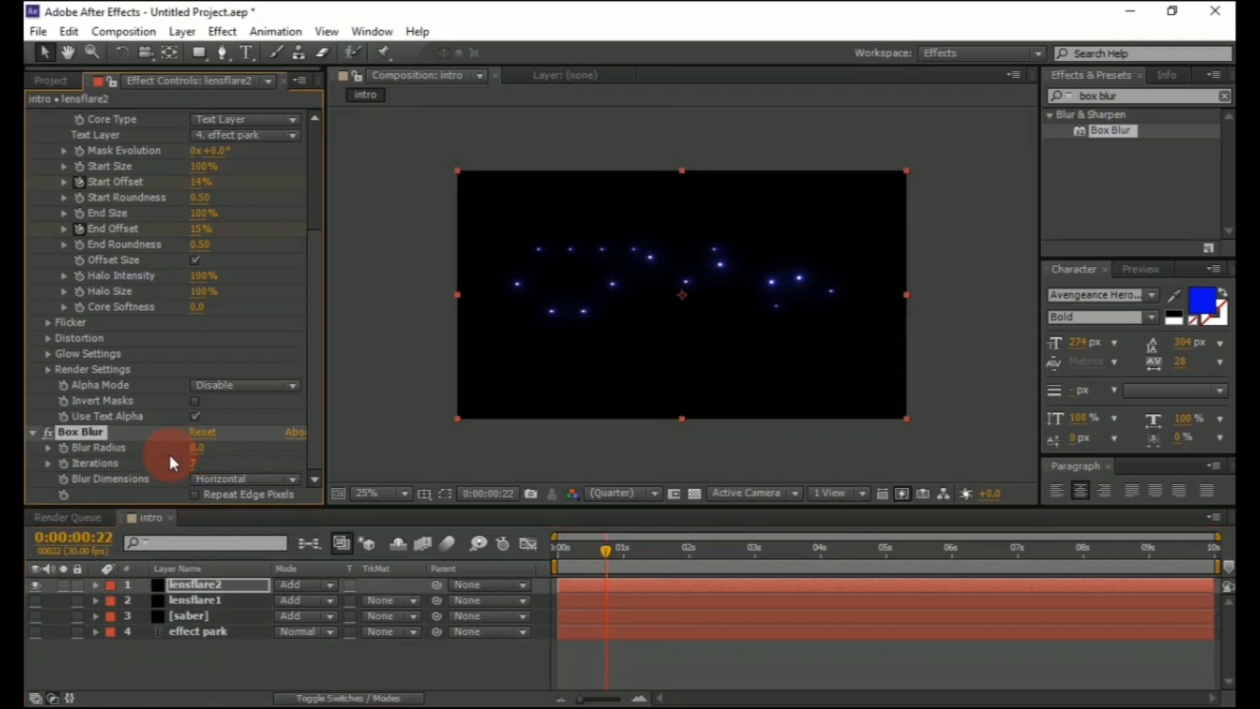
click(33, 432)
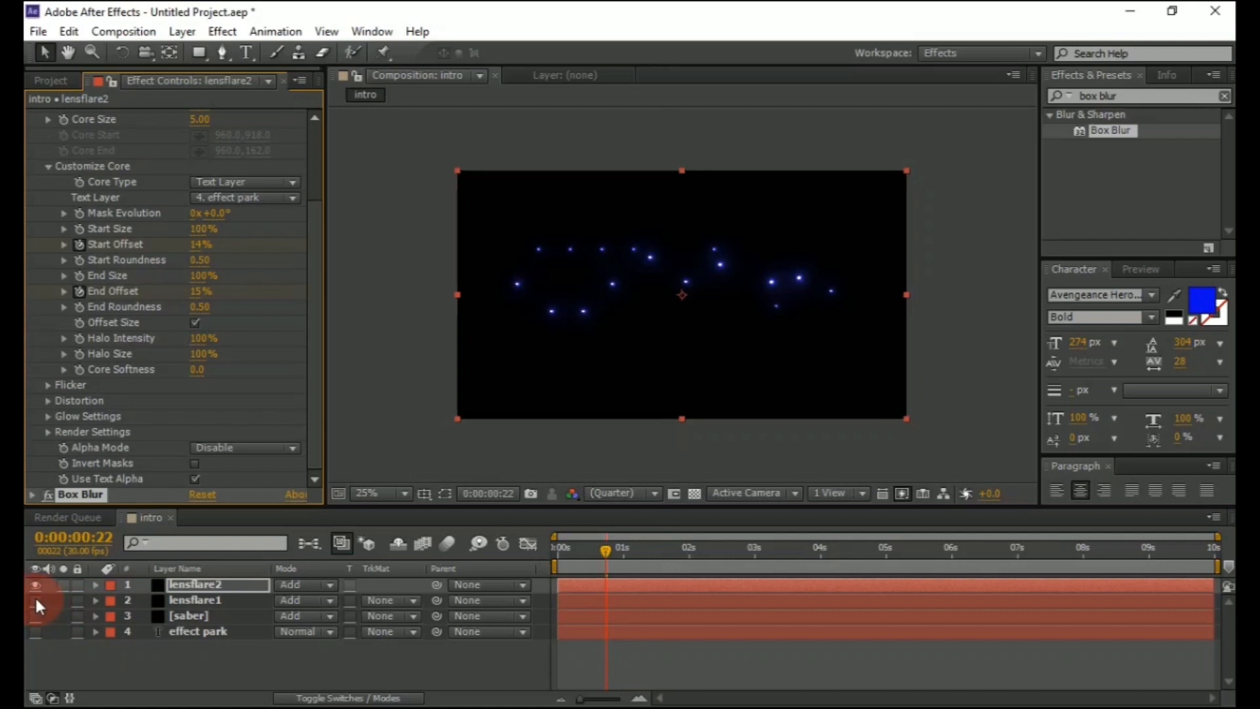
Move the effect park text layer to the top of the layer stack and make all layers visible
drag(34, 596, 33, 632)
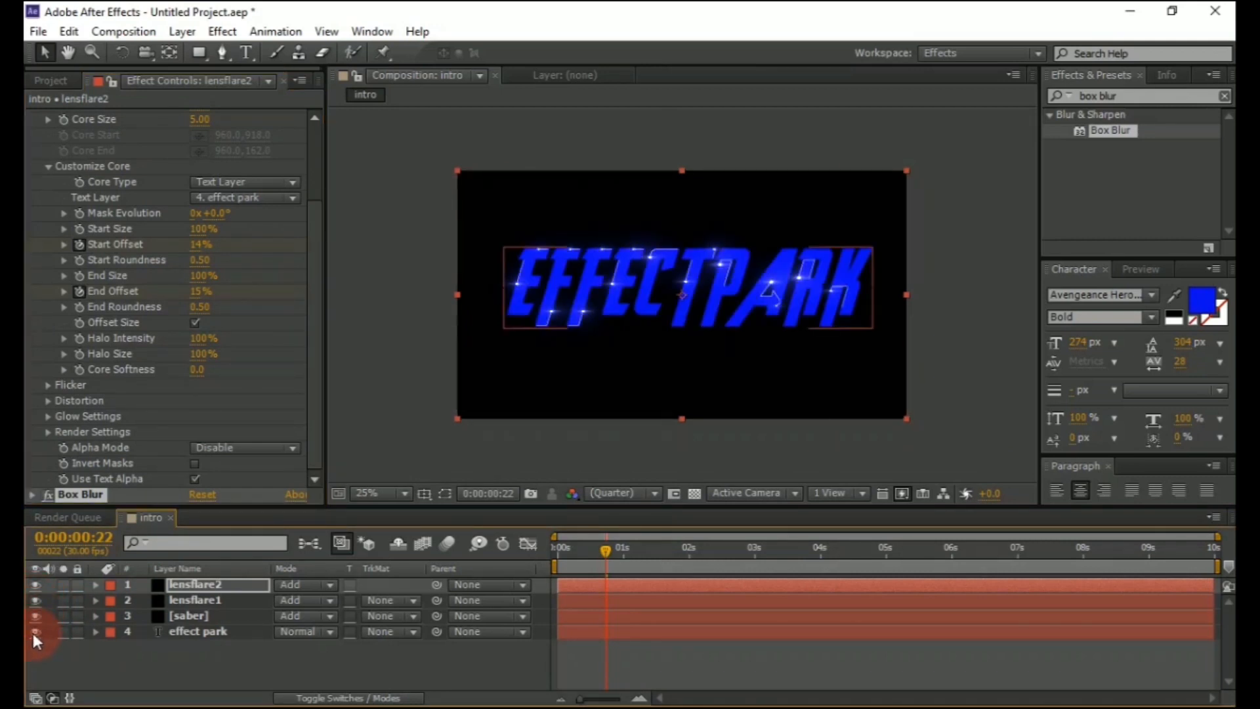
click(35, 631)
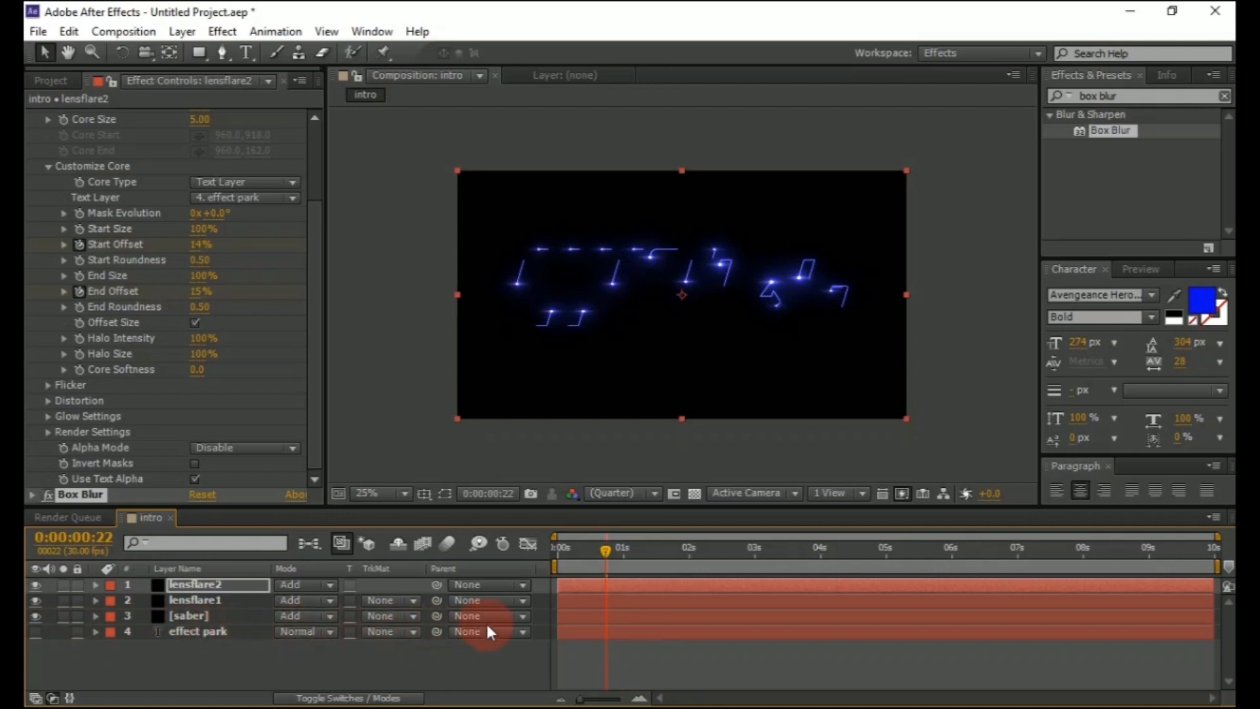
drag(609, 550, 768, 541)
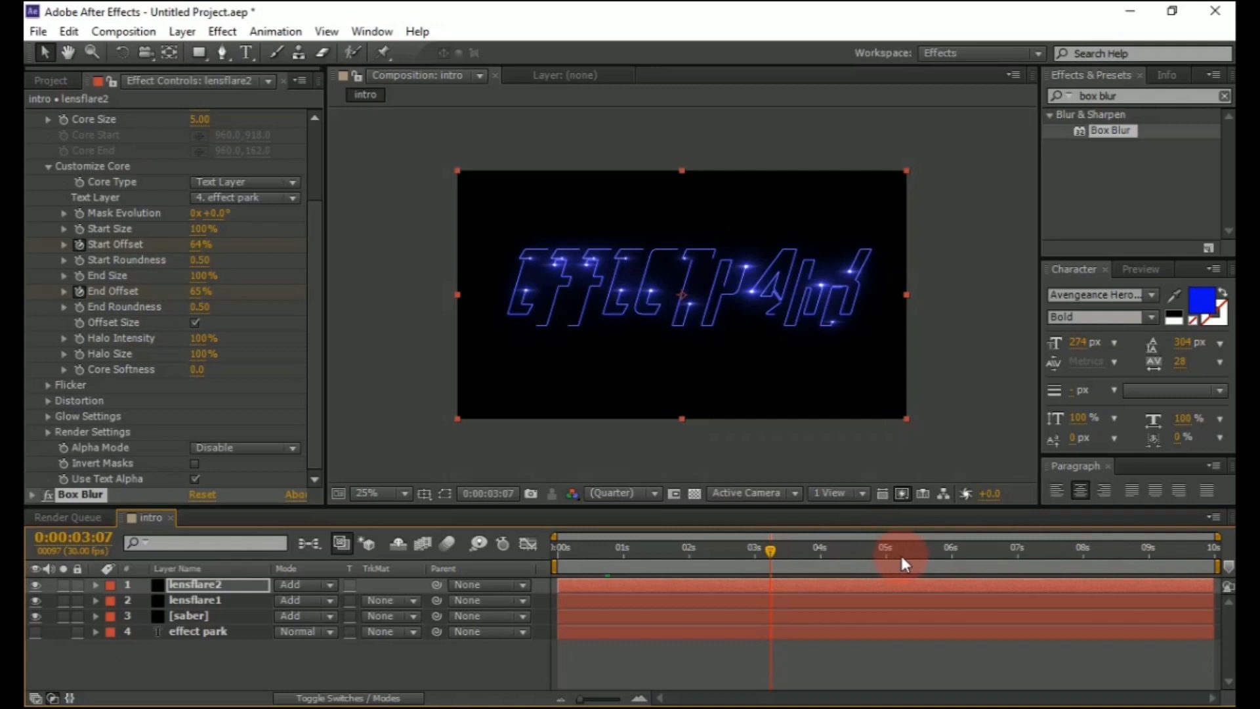
drag(209, 629, 212, 579)
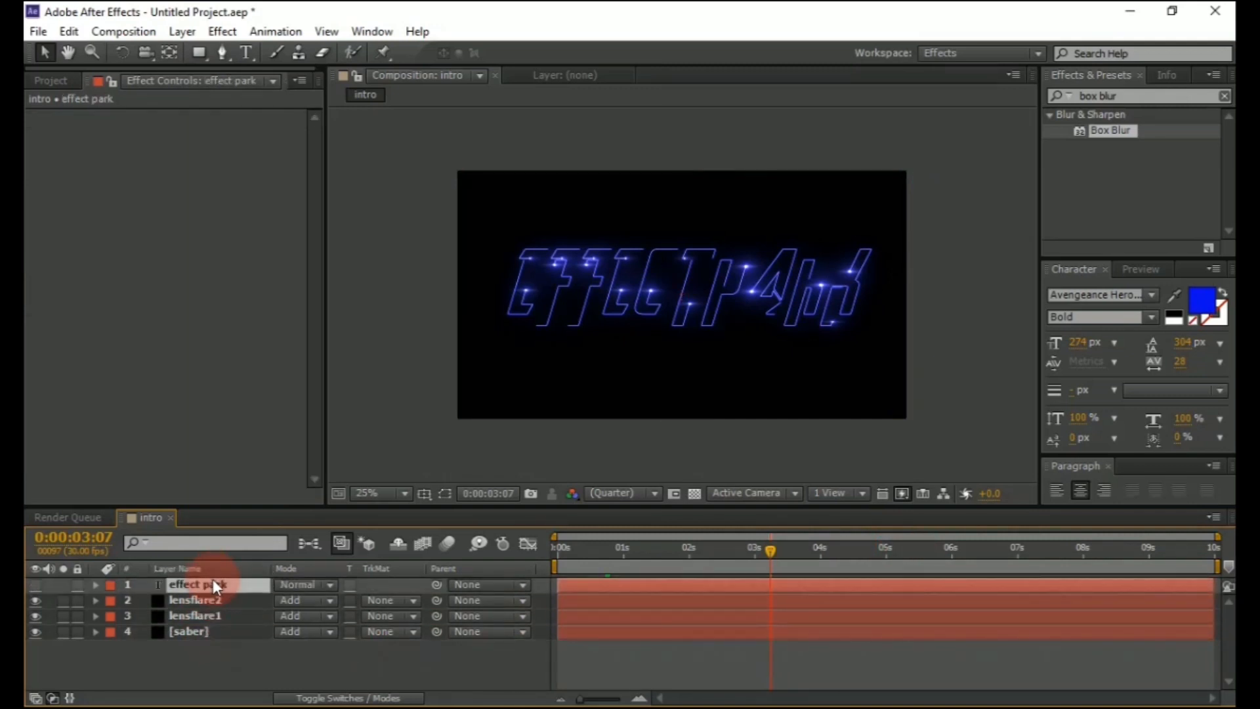
click(36, 585)
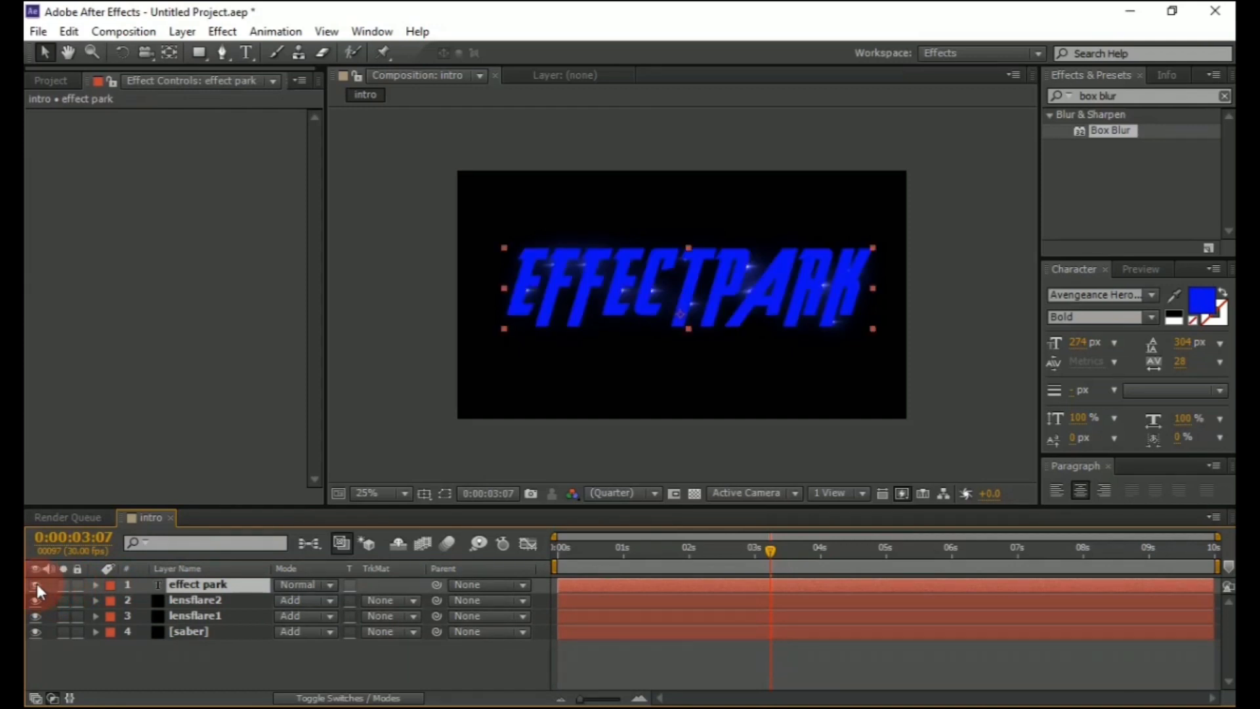
At 6 seconds, search the effects for block dissolve and apply Block Dissolve to the effect park layer
click(886, 554)
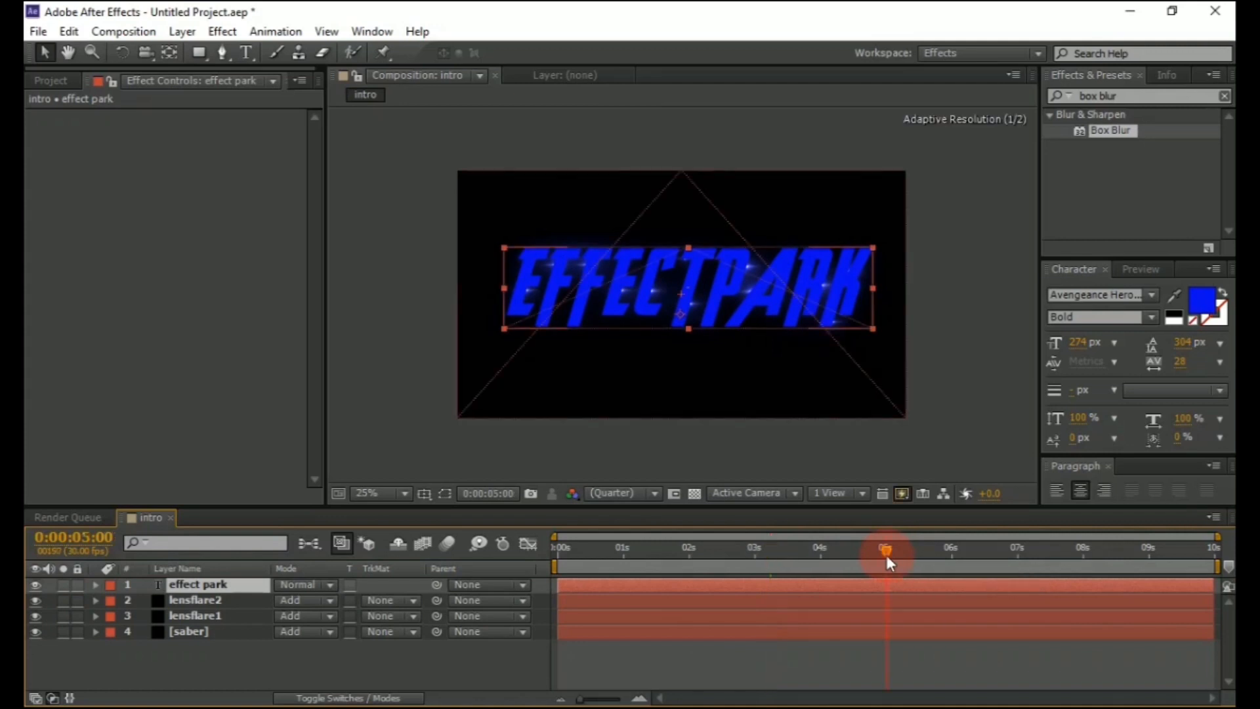
click(953, 558)
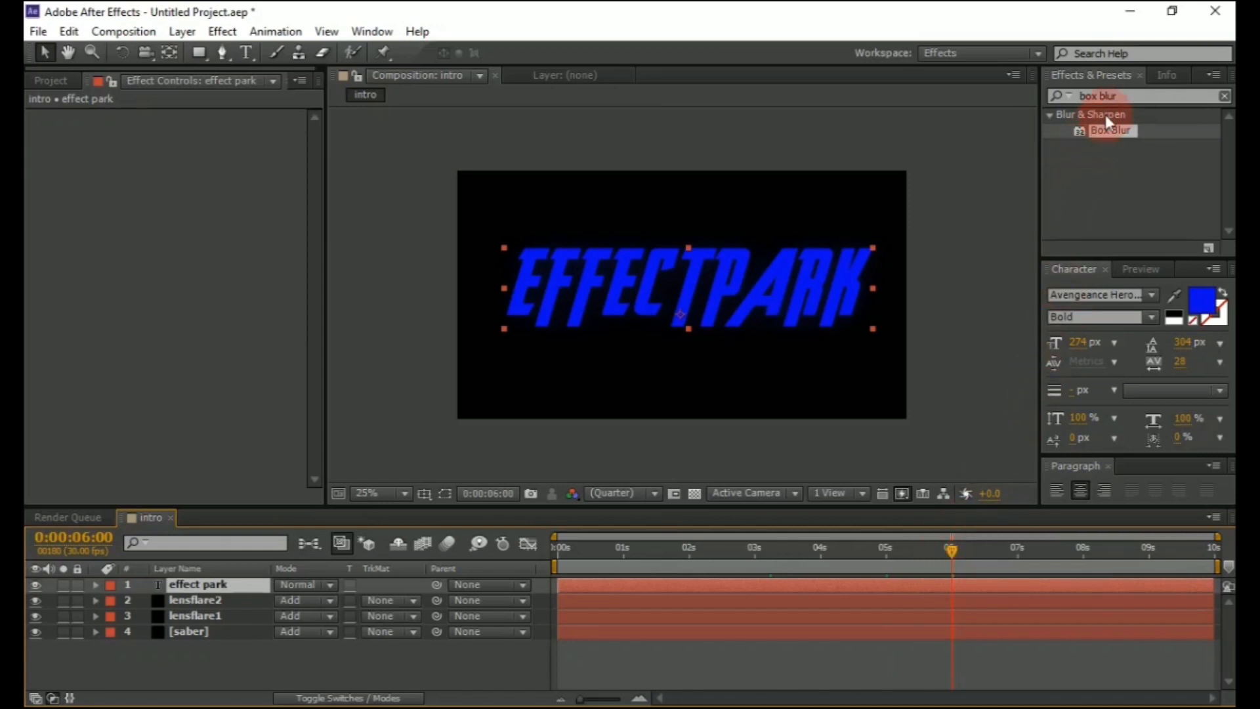
click(1128, 92)
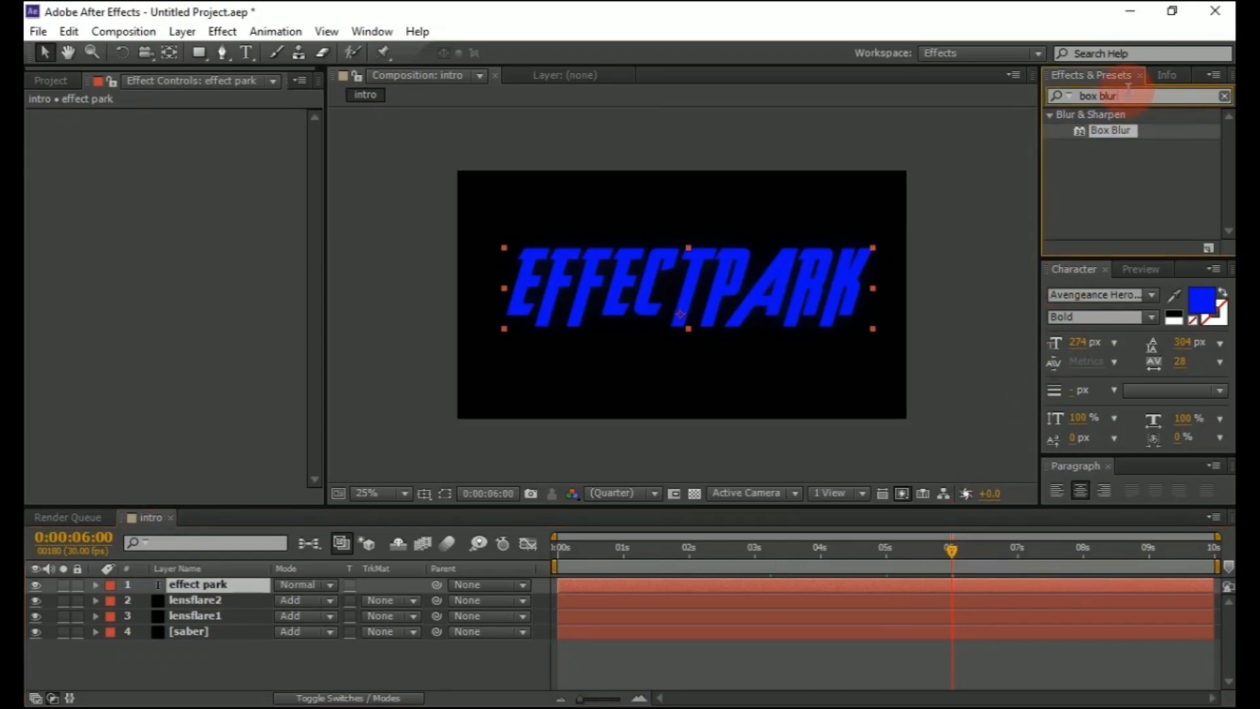
key(BackSpace)
key(BackSpace)
key(BackSpace)
key(BackSpace)
key(BackSpace)
key(BackSpace)
key(BackSpace)
key(BackSpace)
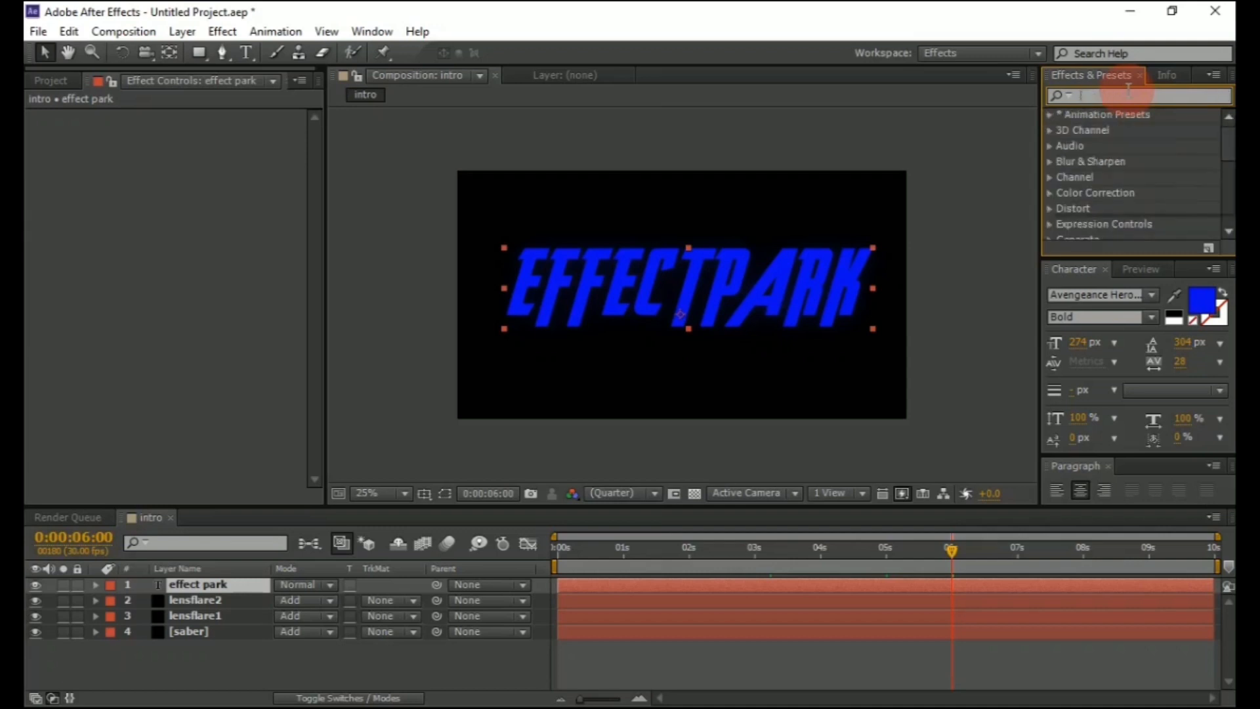
text(bloc)
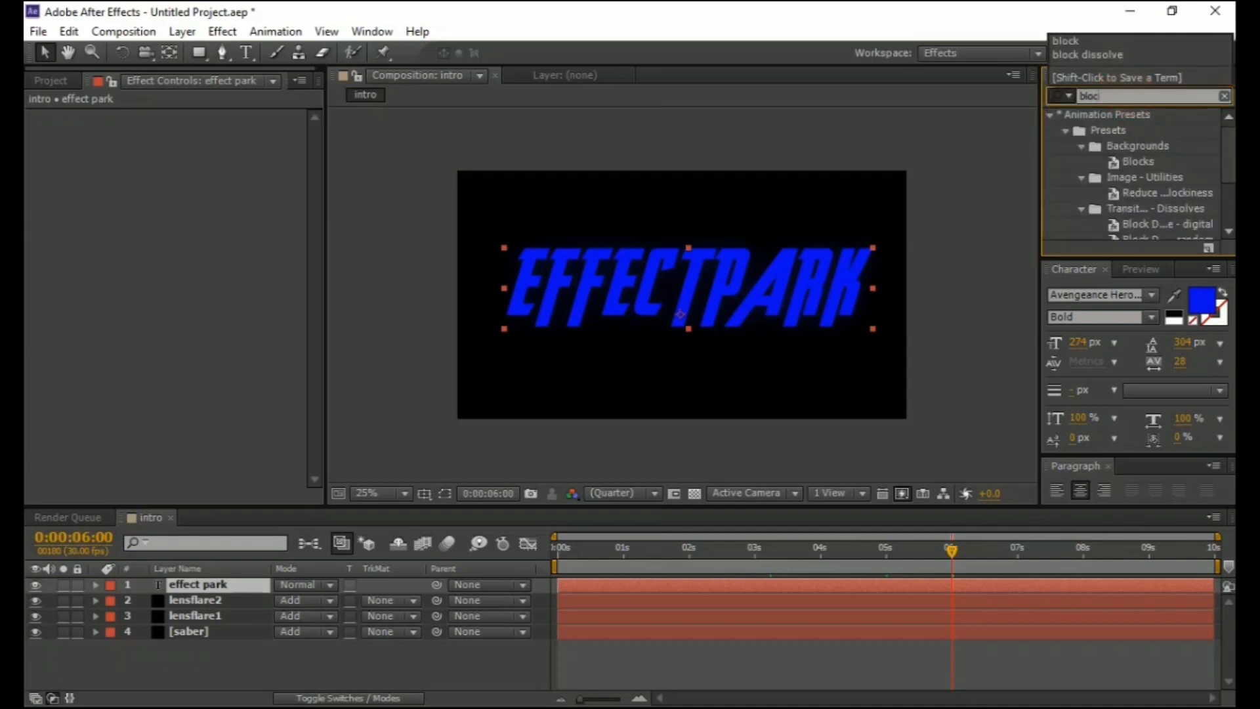
text(k disso)
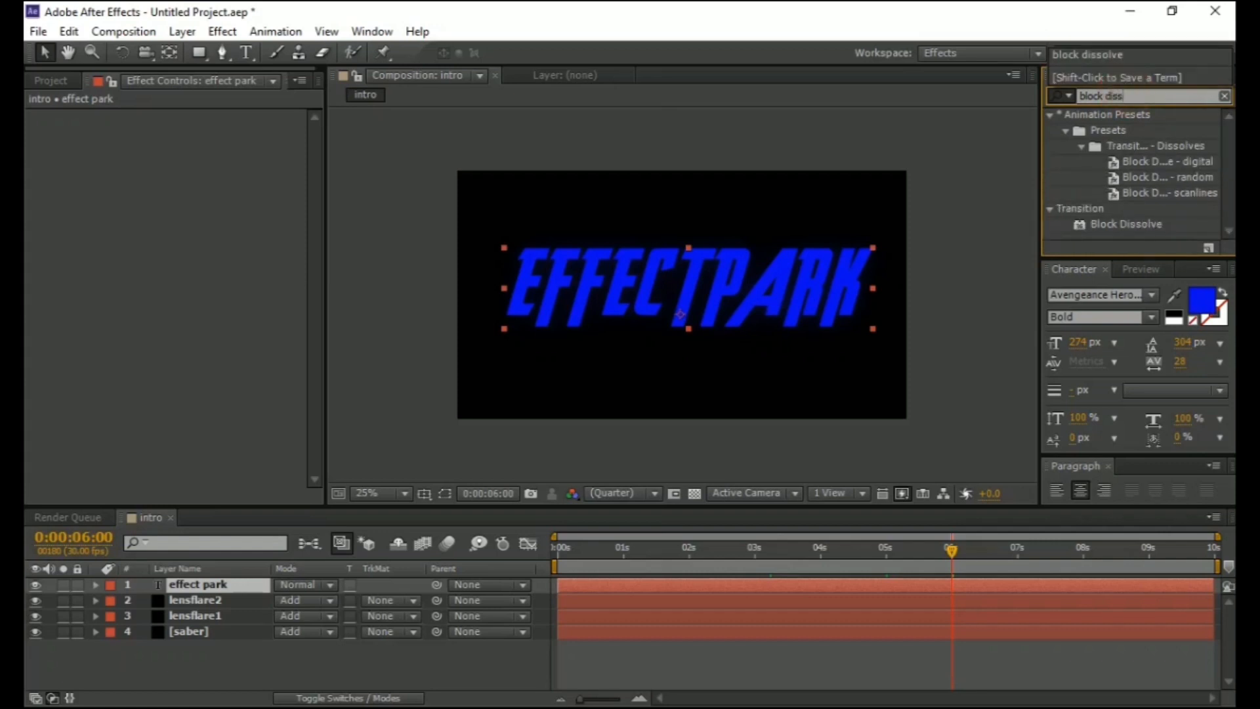
text(lve)
click(1156, 224)
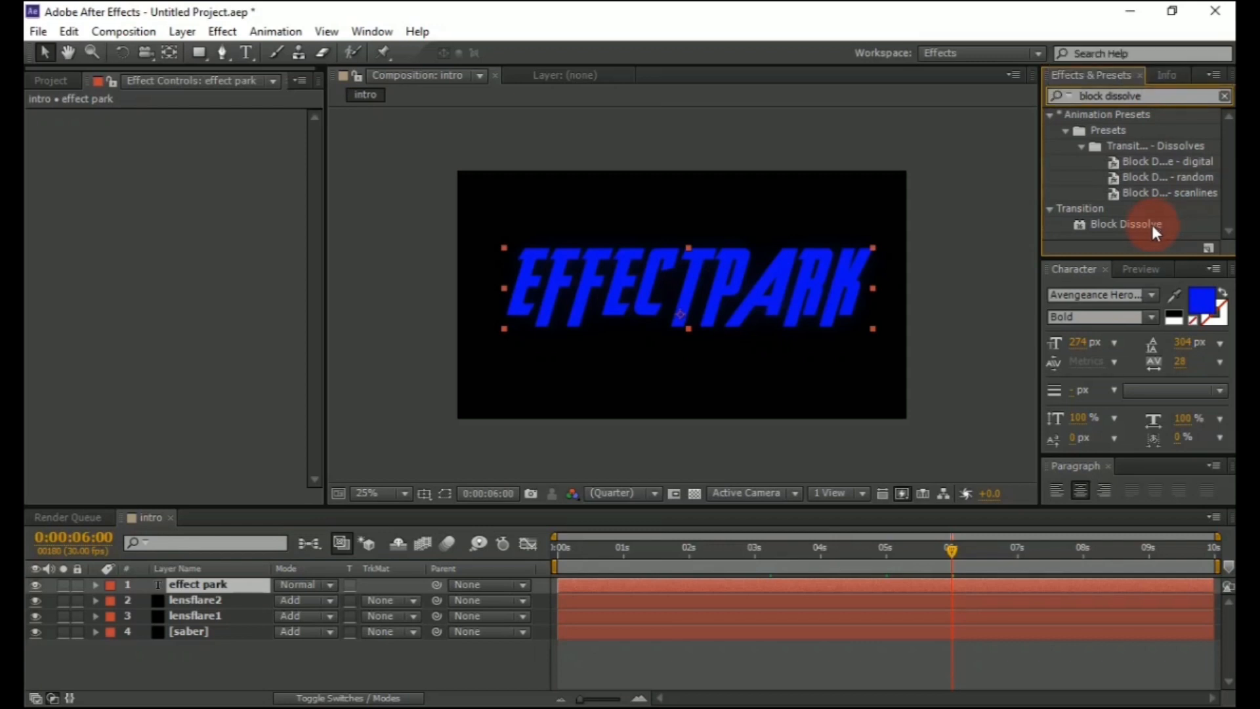
double_click(1152, 225)
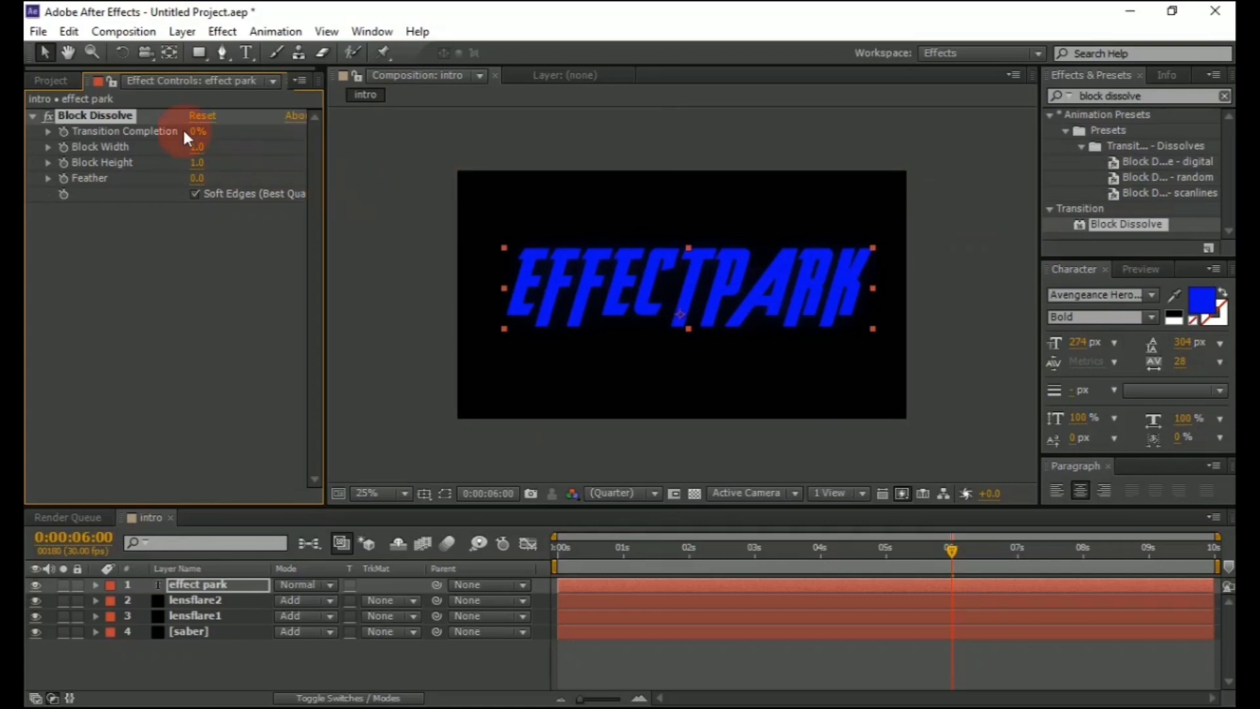
Keyframe Block Dissolve Transition Completion at 100% at 6 seconds and 0% at 8 seconds
drag(196, 133, 365, 124)
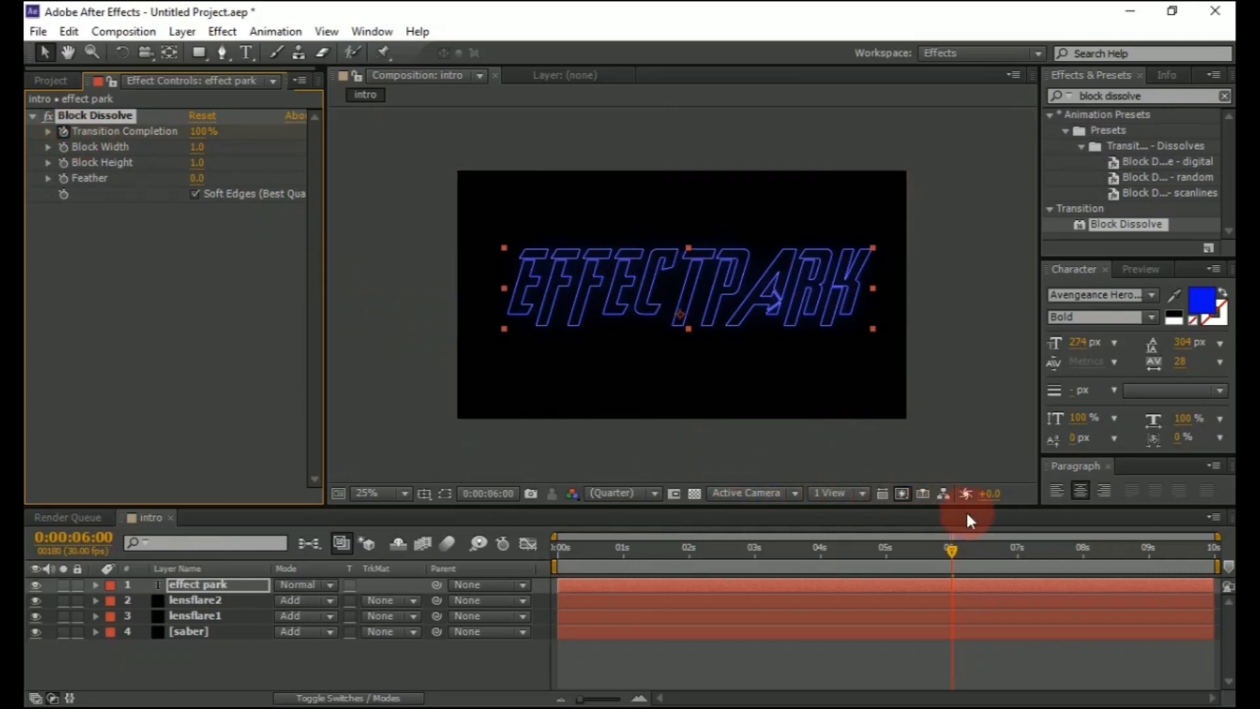
click(1082, 552)
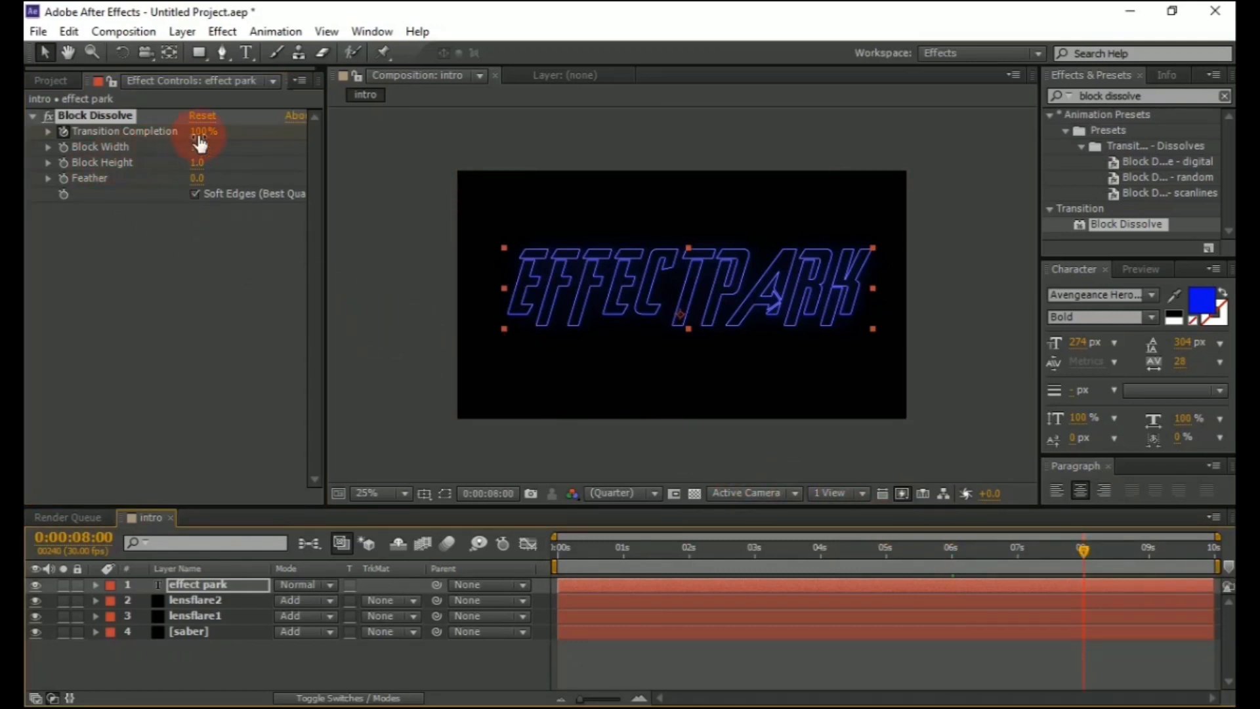
drag(200, 135, 78, 146)
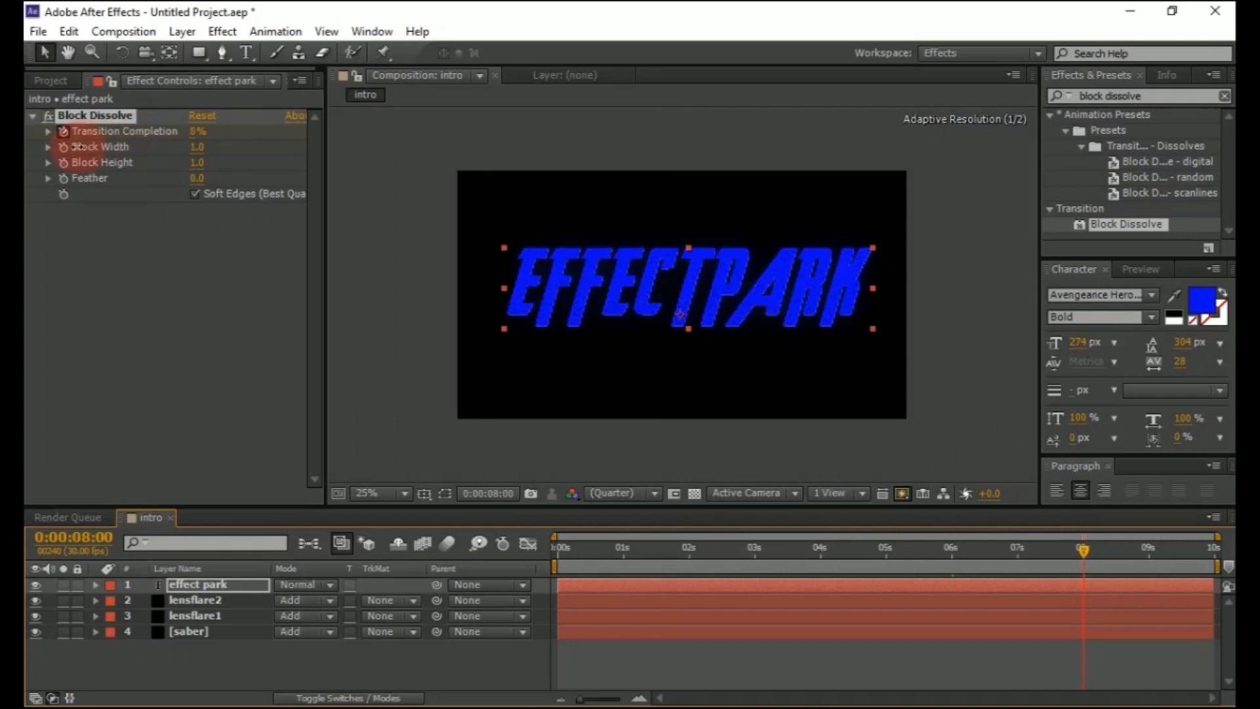
click(891, 491)
drag(1035, 549, 1014, 552)
click(663, 354)
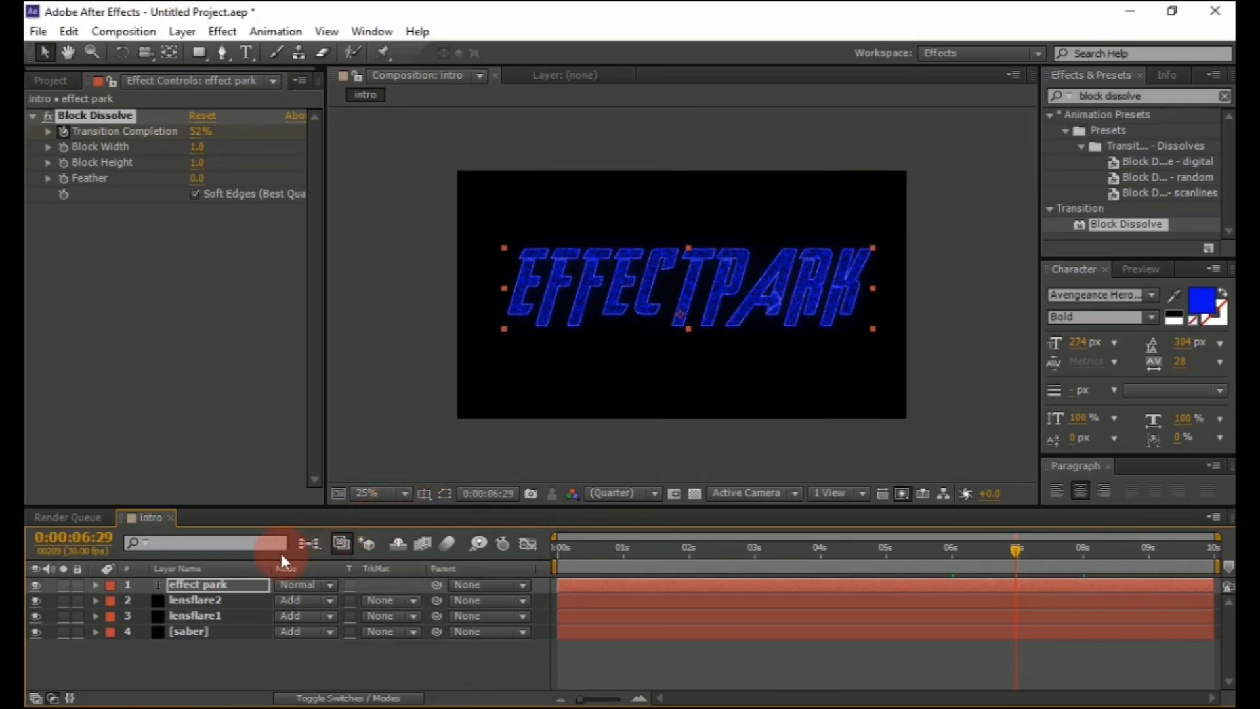
Add a Bevel and Emboss layer style to the effect park layer and set its size to 10
right_click(215, 584)
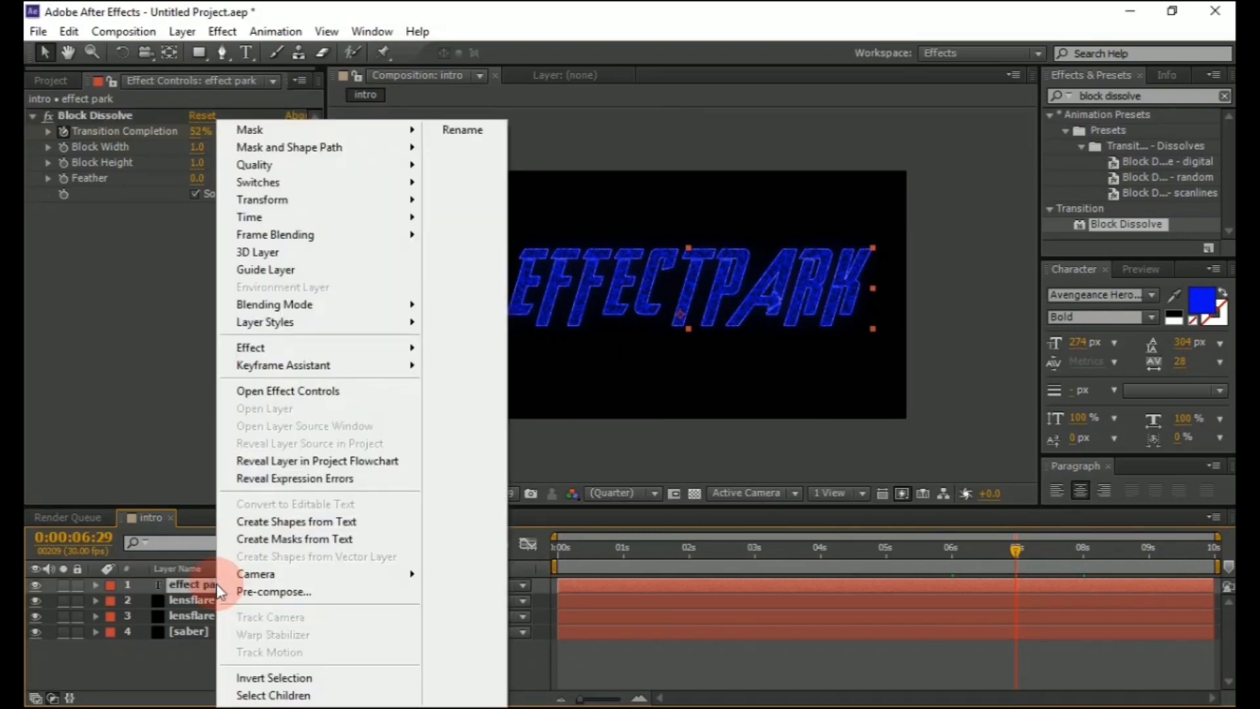
click(407, 325)
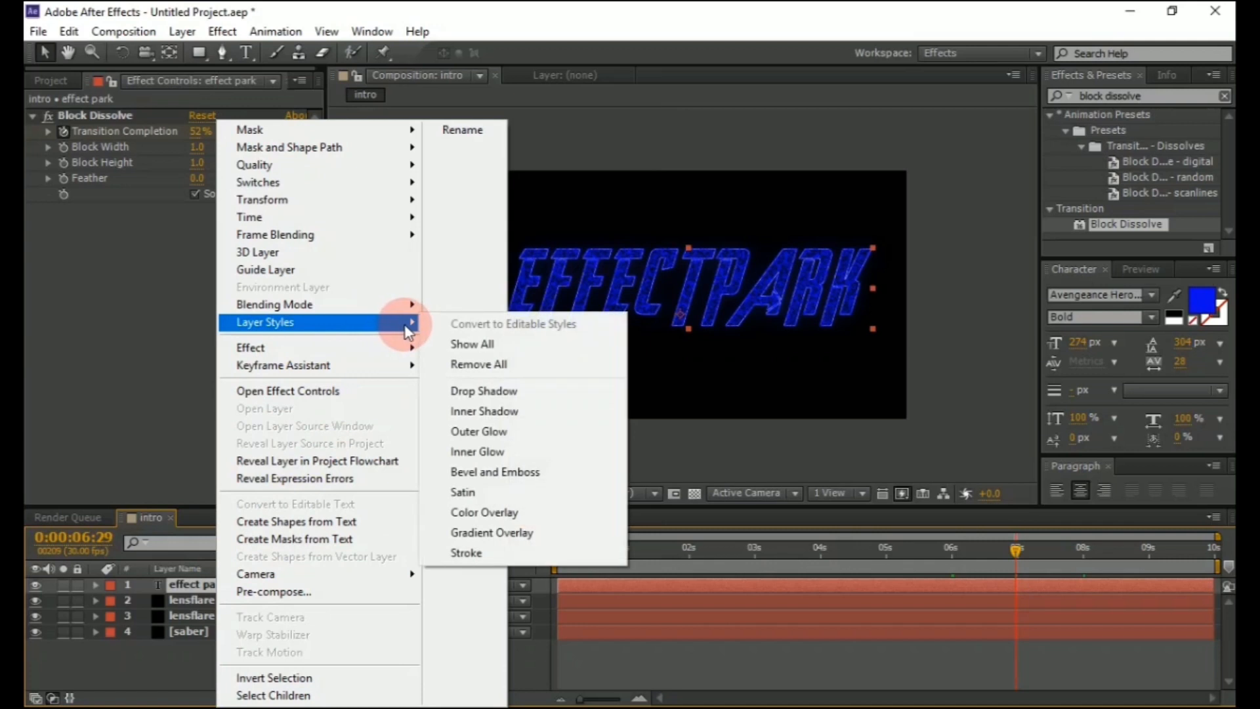
click(499, 471)
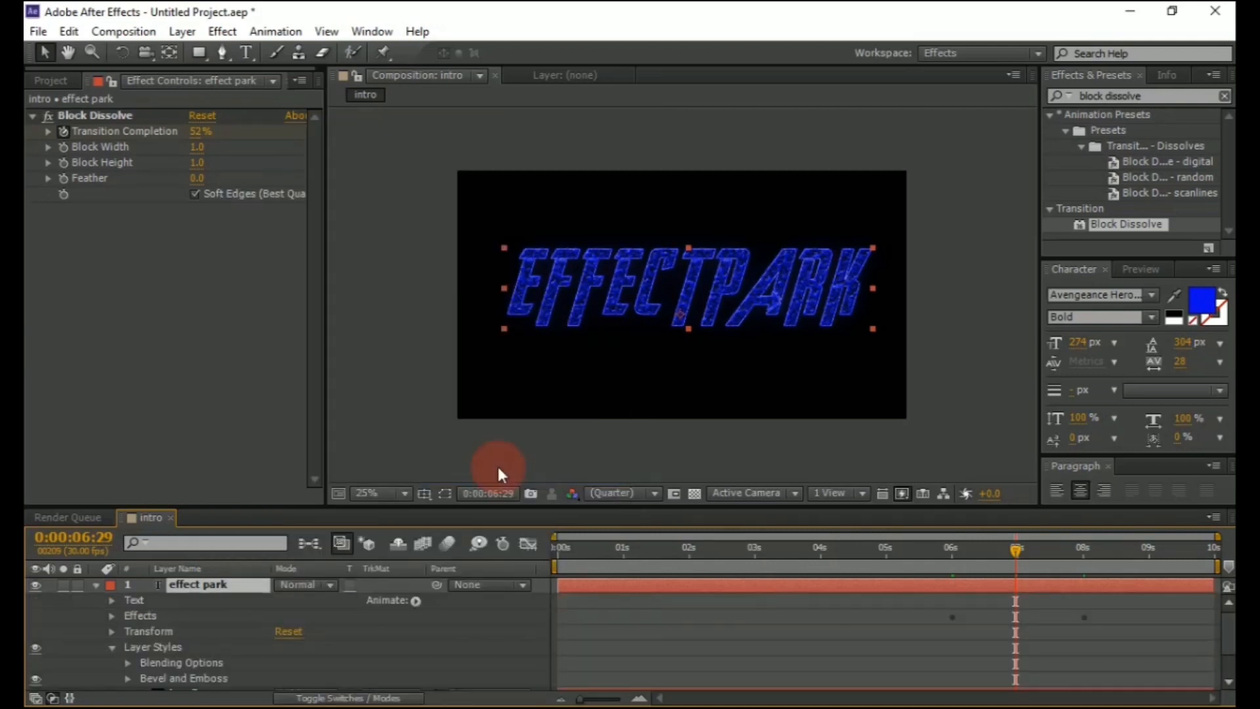
scroll(157, 641, down, 1)
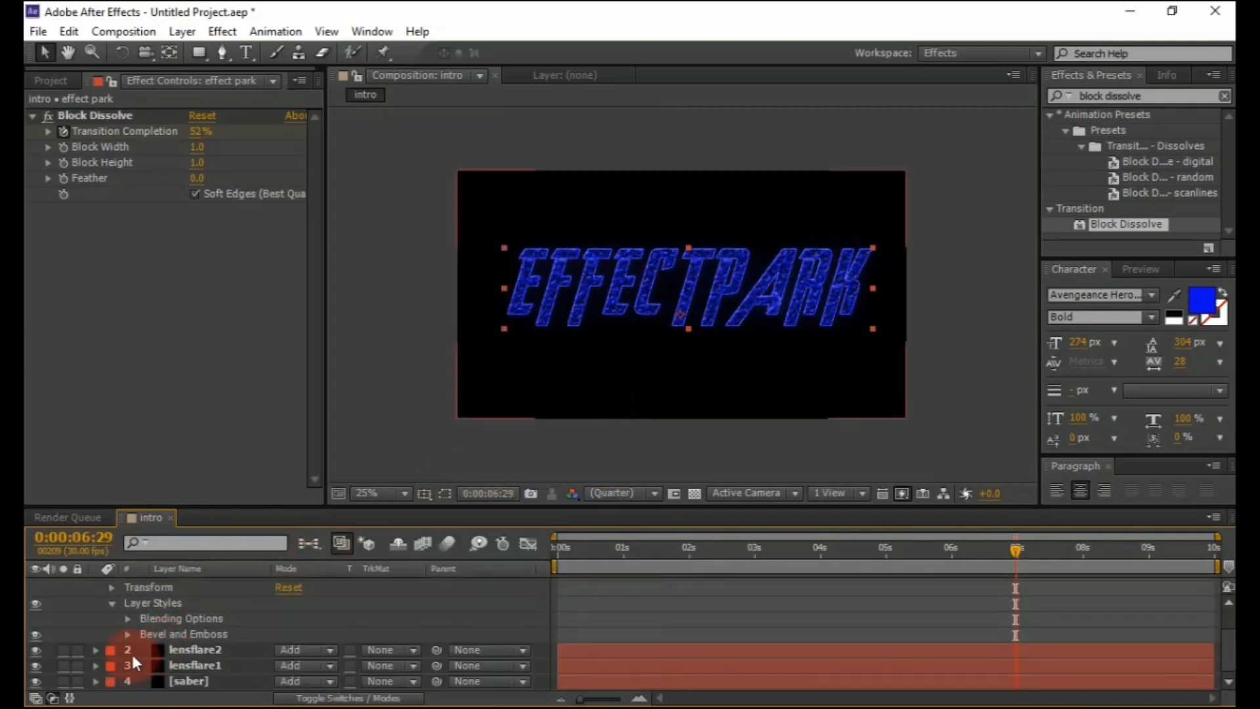
click(127, 635)
scroll(158, 637, down, 2)
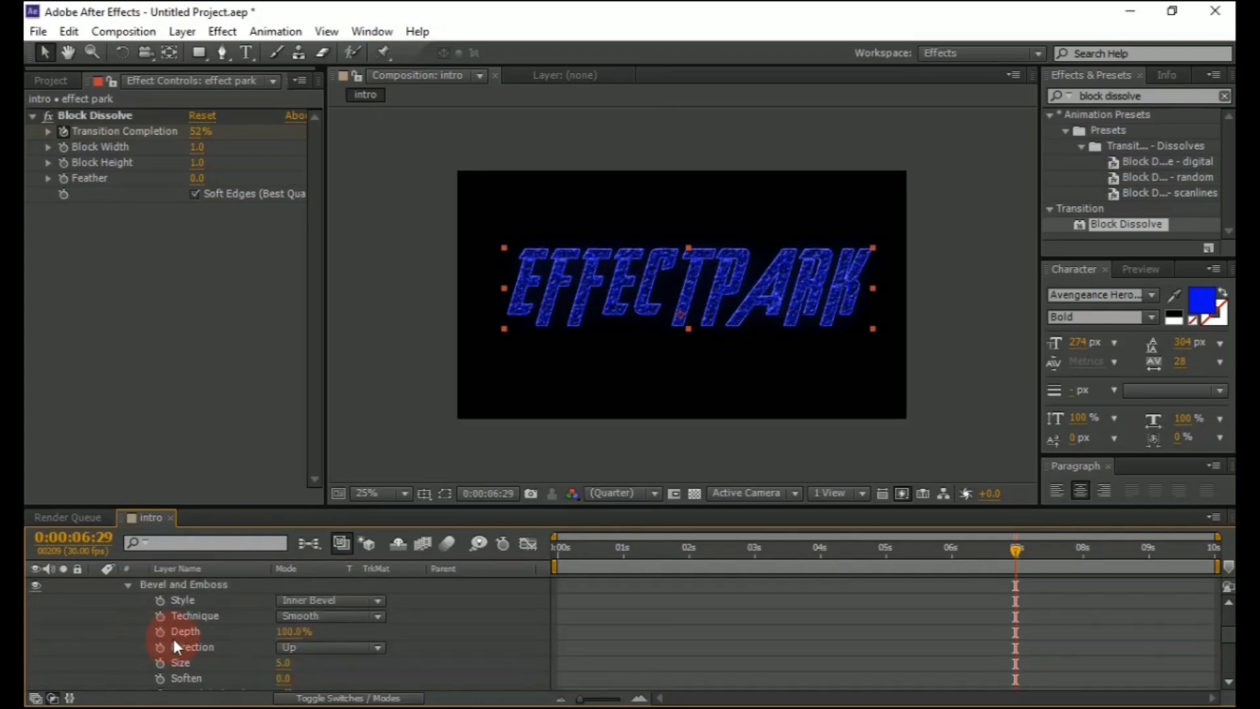
click(282, 617)
text(10)
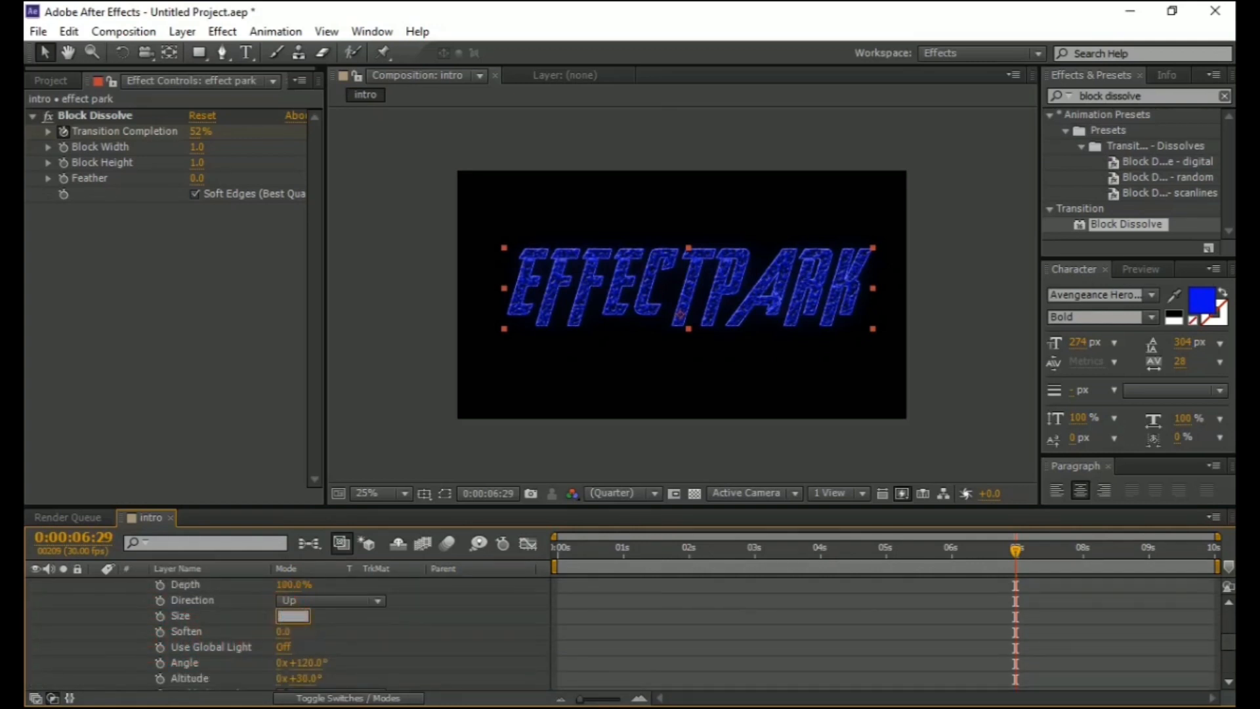
click(282, 624)
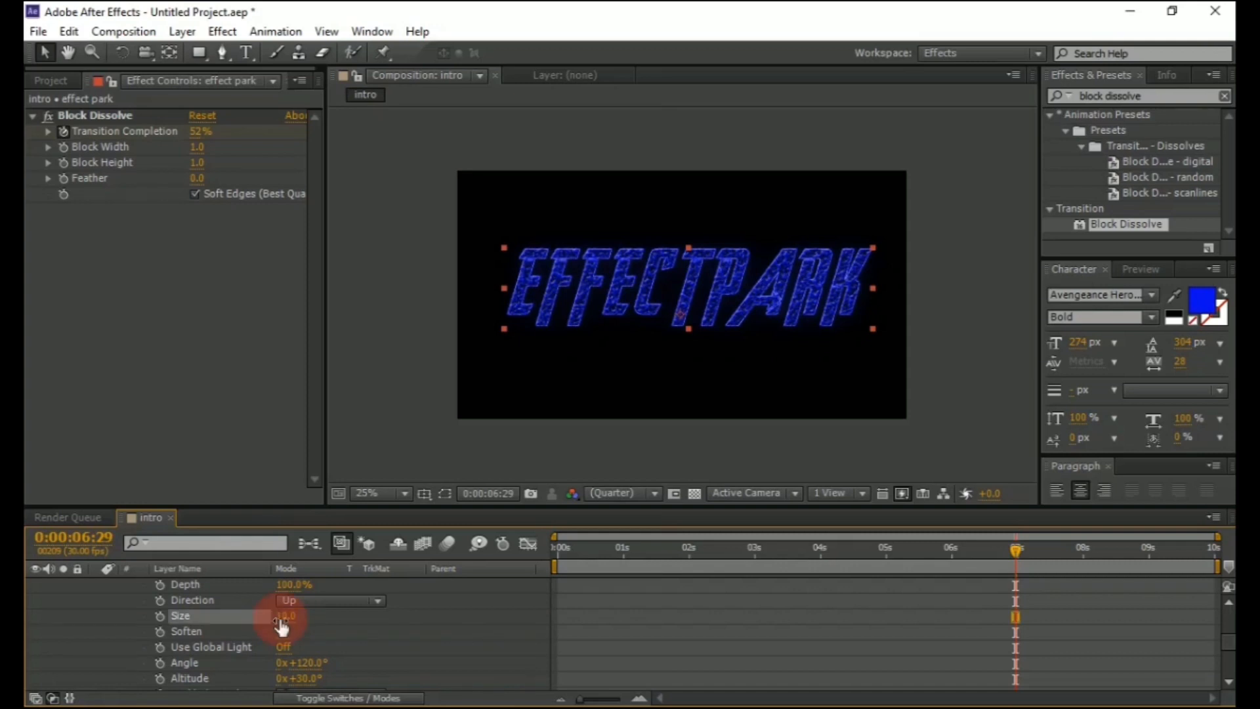
Collapse the effect park layer's properties and play the composition from the start
click(837, 609)
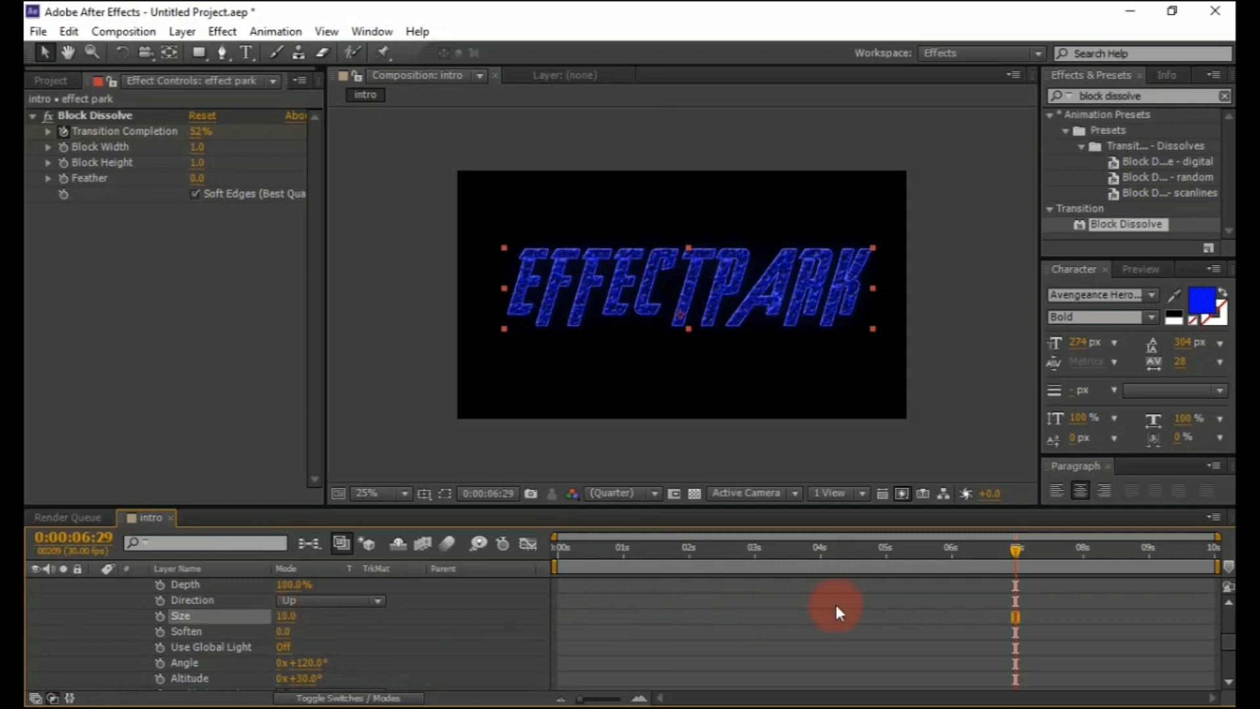
click(1092, 559)
click(621, 395)
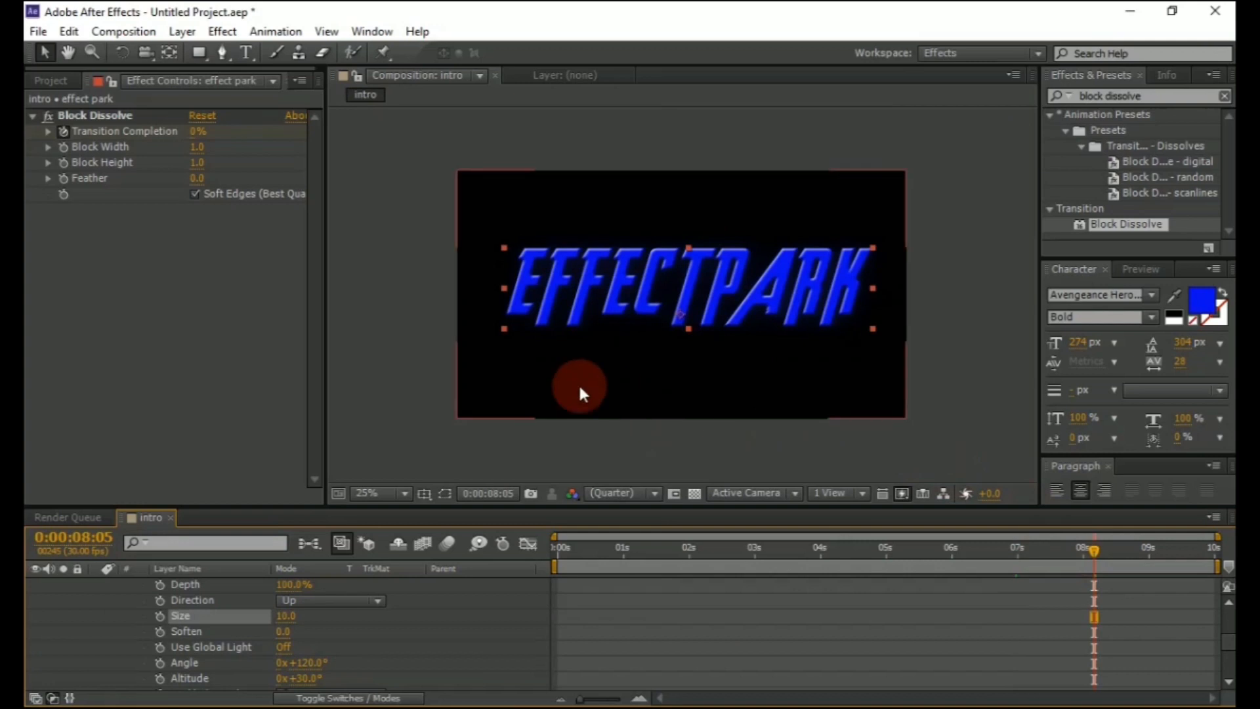
scroll(264, 596, up, 3)
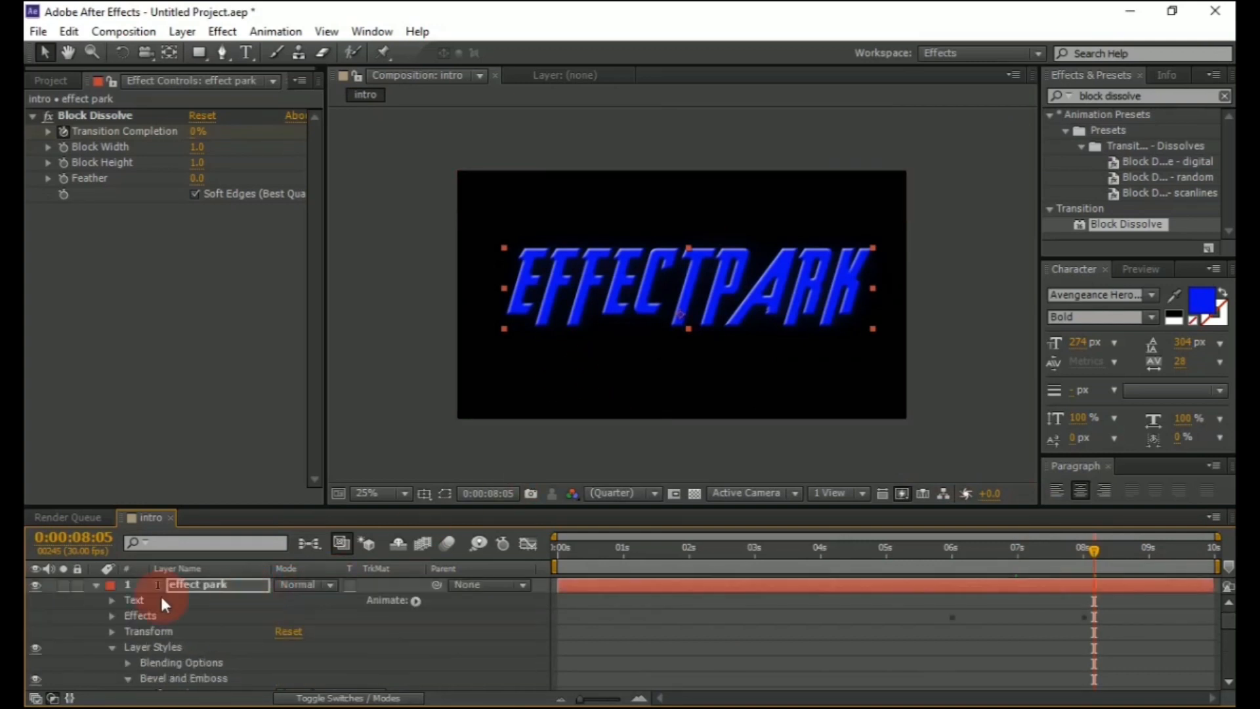
click(96, 584)
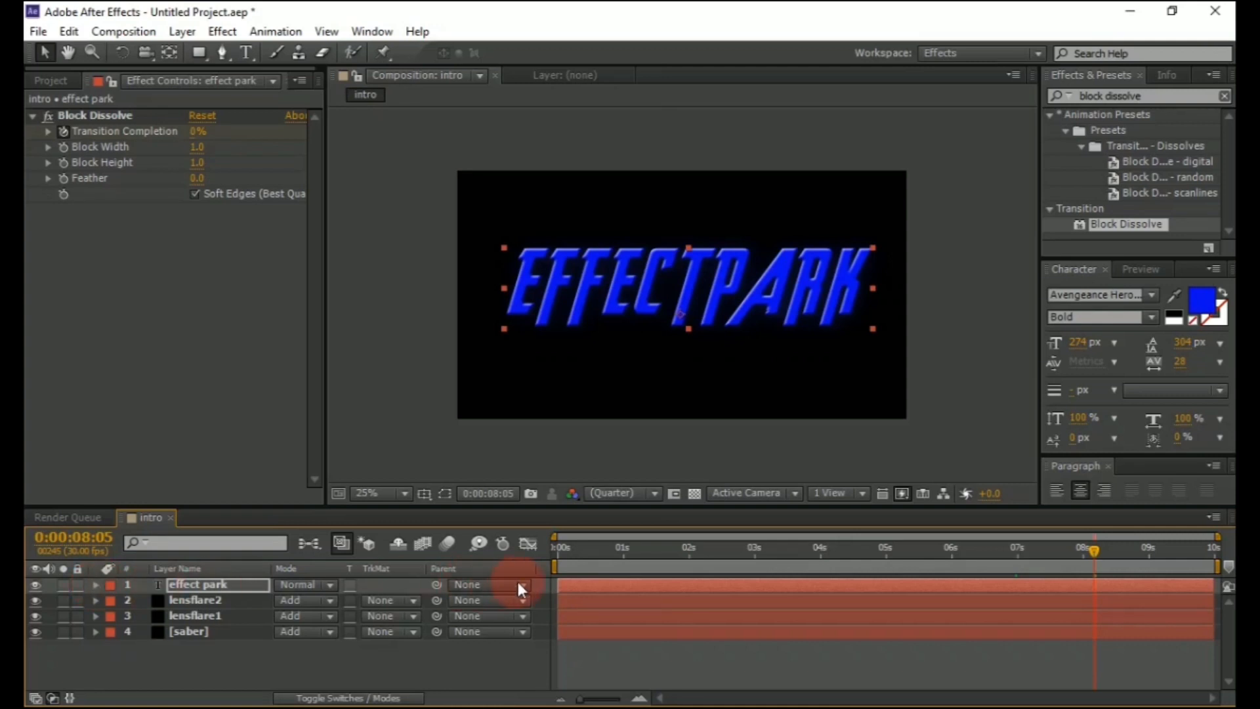
click(558, 557)
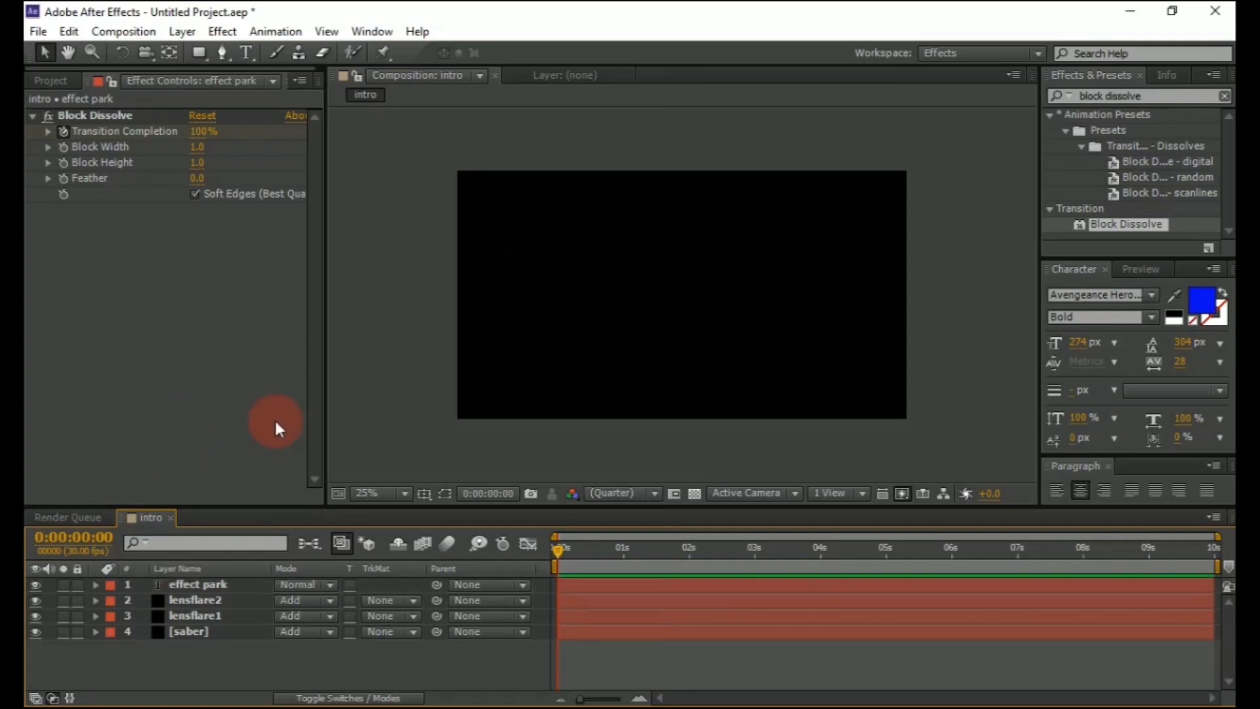
key(space)
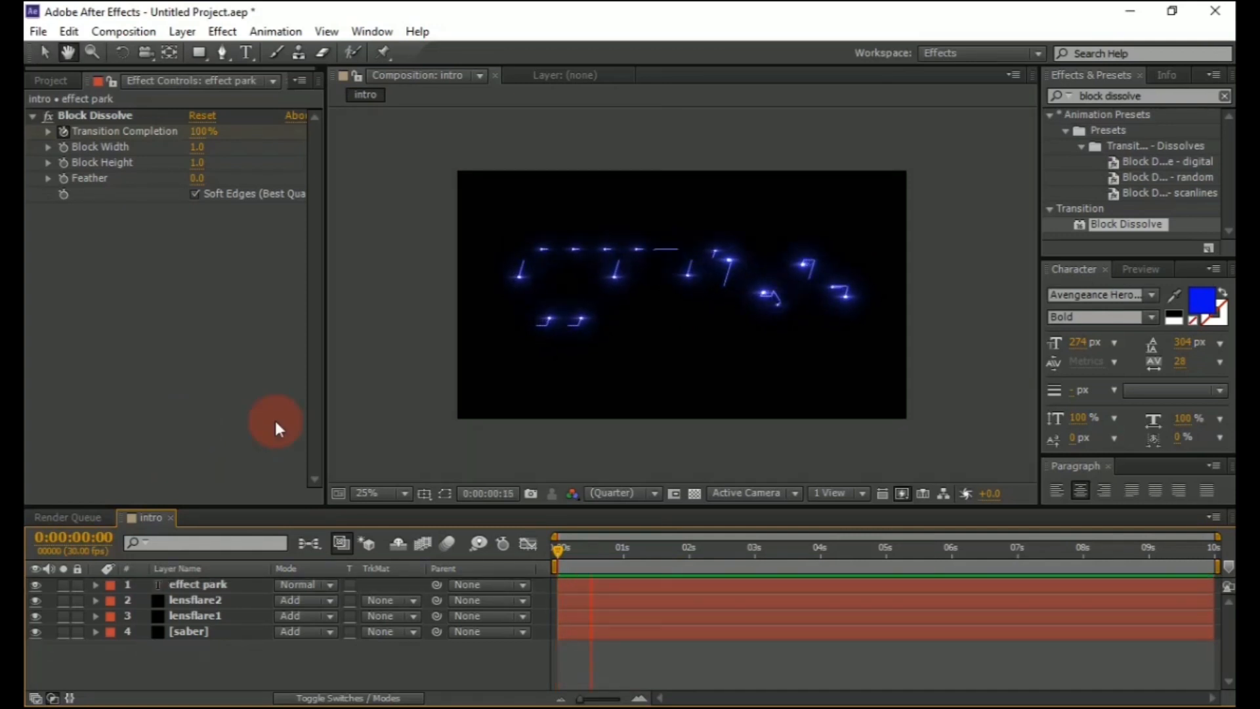